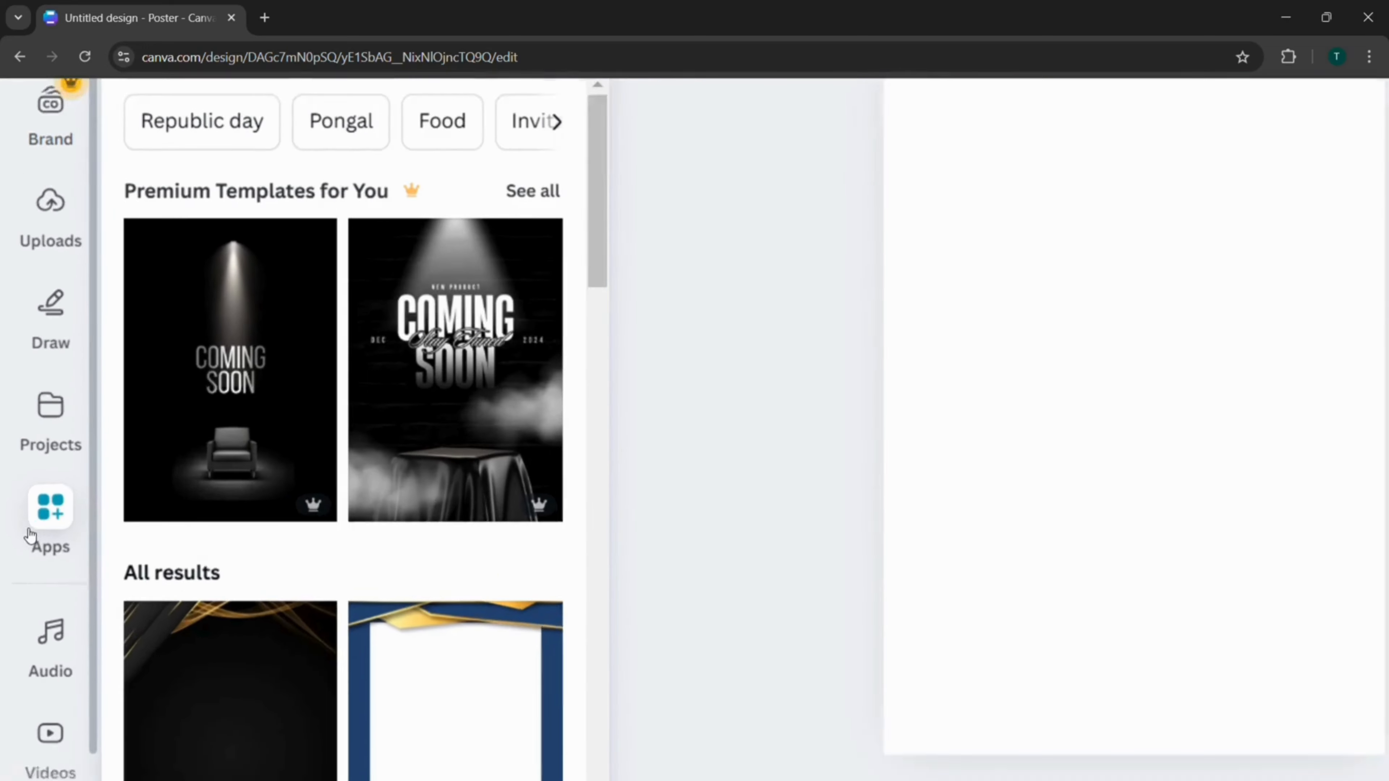
Open the Magic Media generator from the available Canva apps
click(31, 529)
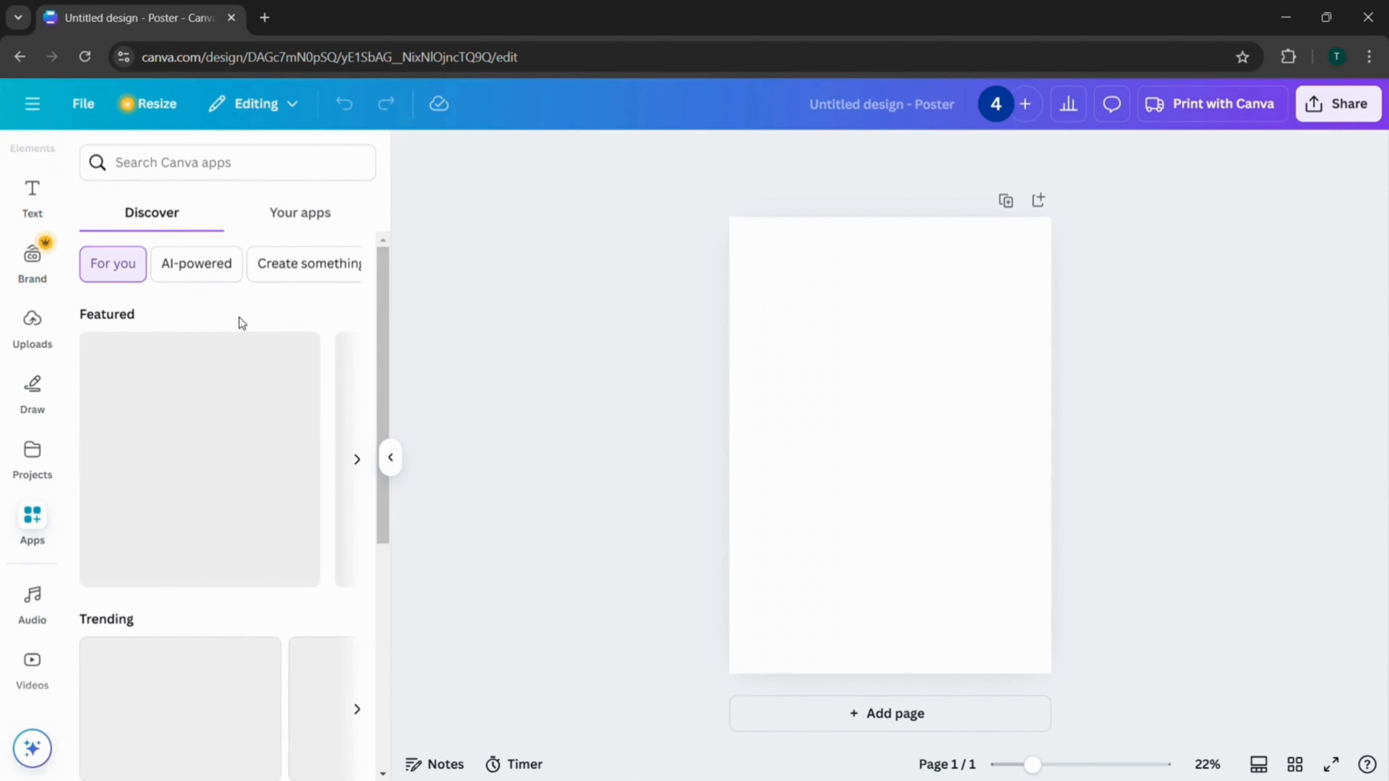
scroll(239, 318, down, 3)
scroll(239, 321, down, 2)
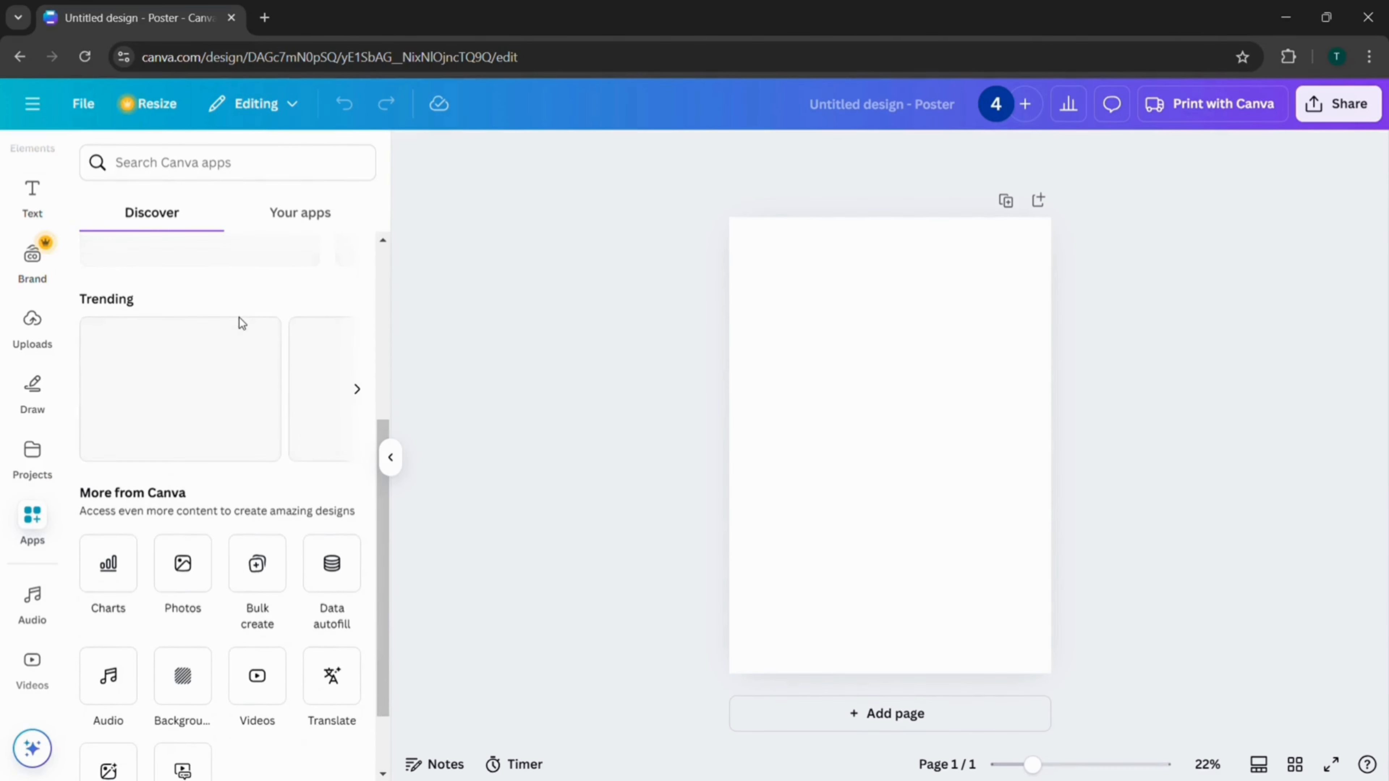
scroll(254, 603, down, 2)
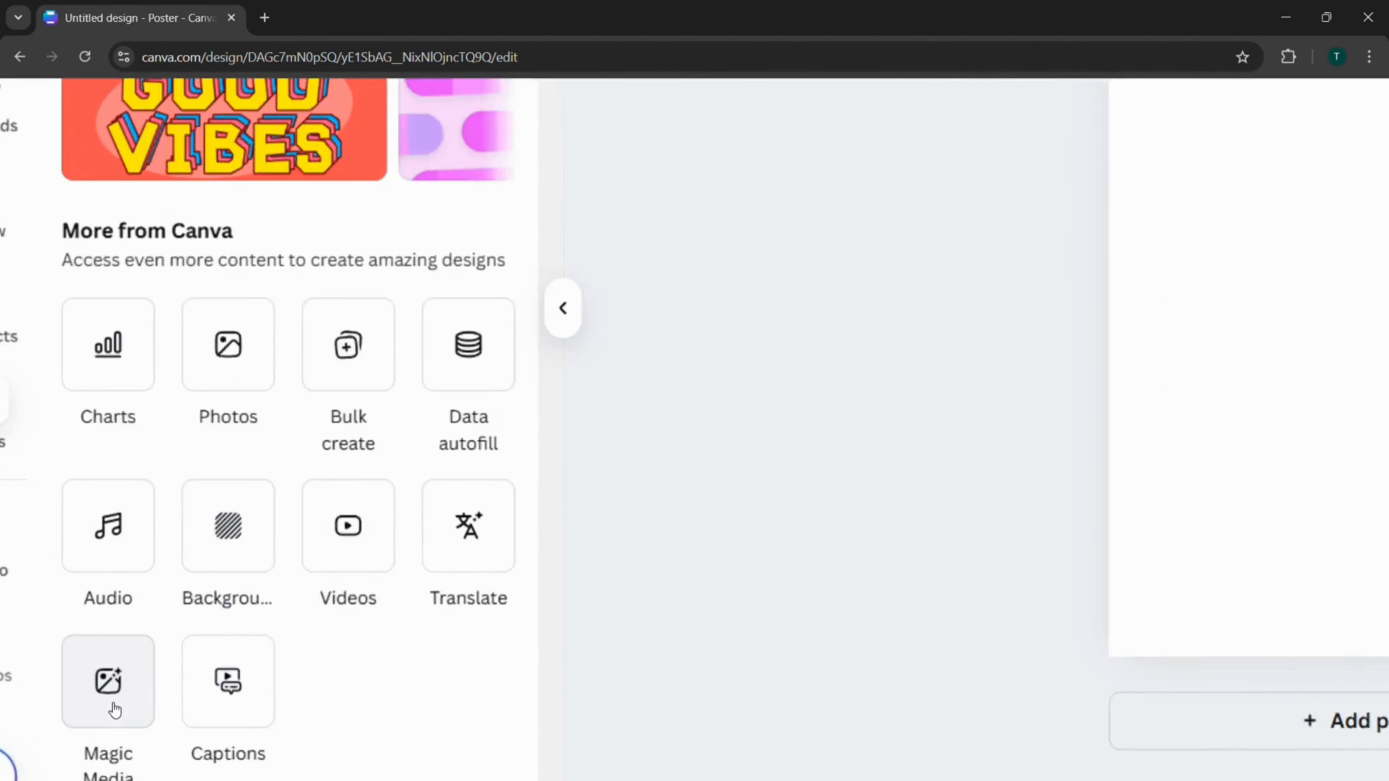
click(114, 710)
Enter "seahorse" as the generation prompt and look through the available image styles
click(218, 315)
text(seahorse)
click(125, 422)
click(97, 163)
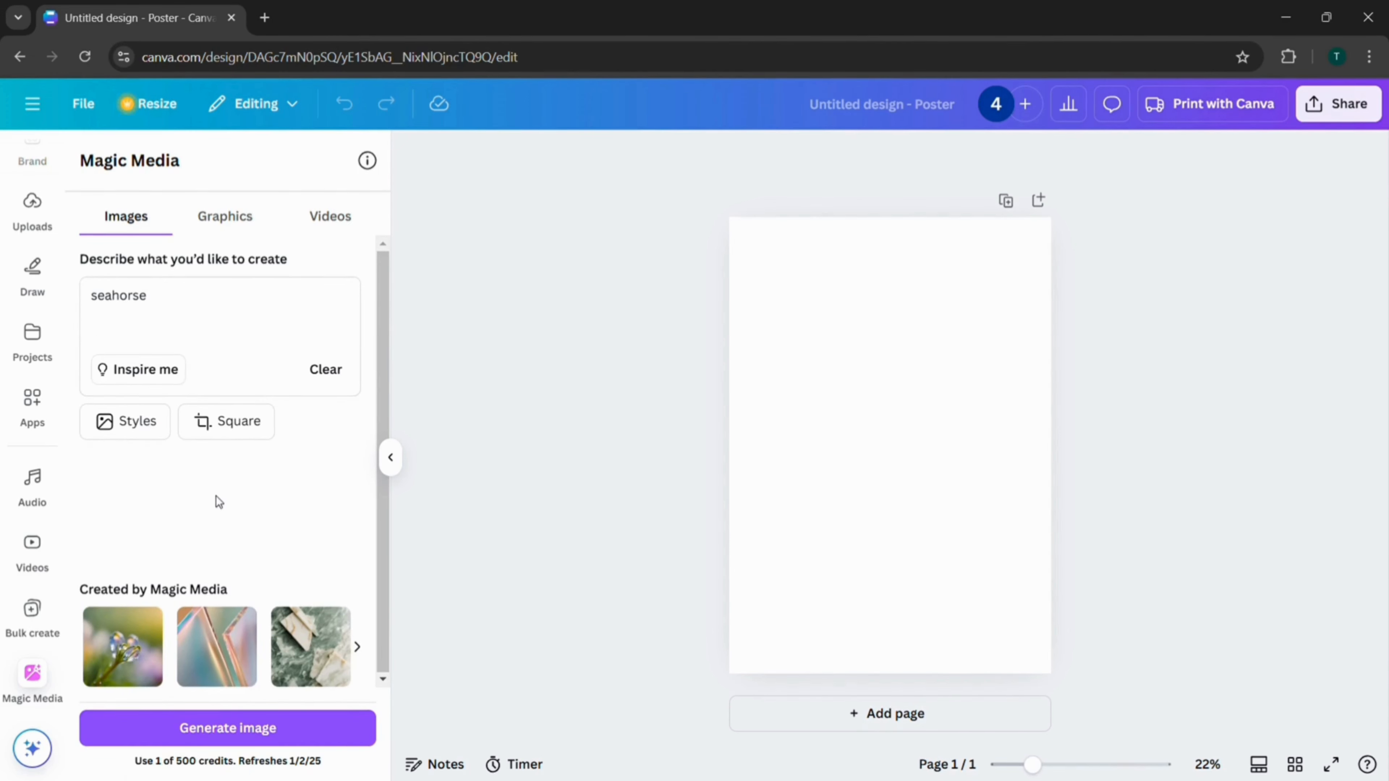
Switch generation from images to graphics, choose the Monoline style and generate the seahorse graphics
click(246, 219)
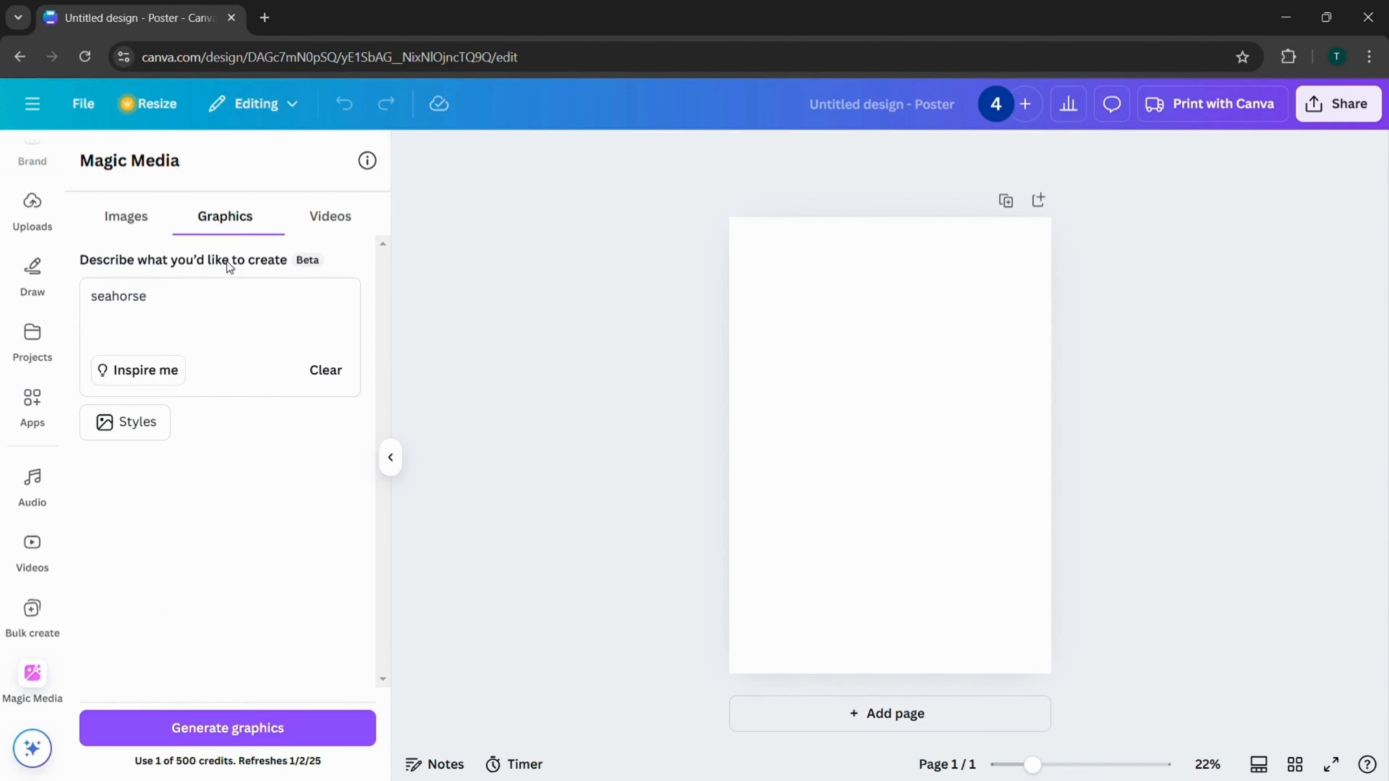
click(151, 440)
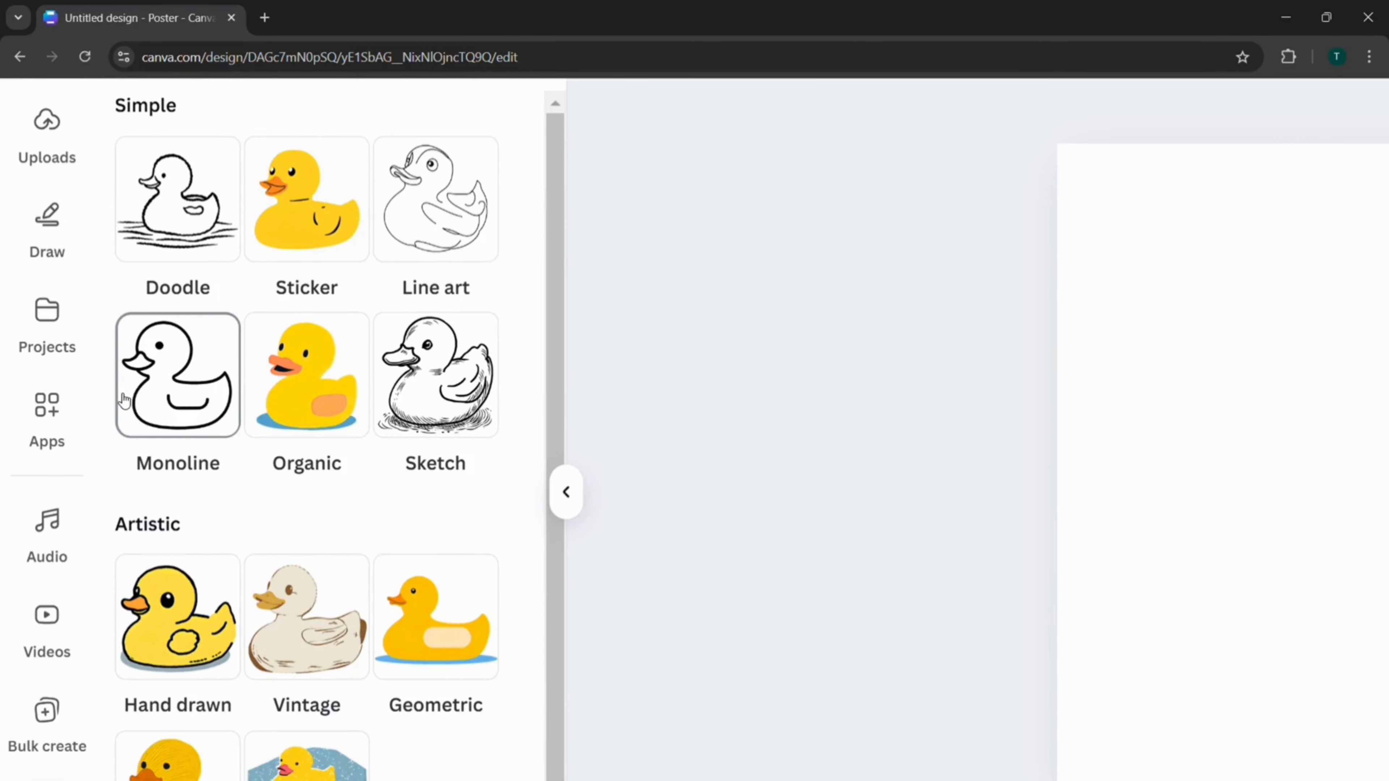
scroll(125, 393, up, 1)
click(193, 403)
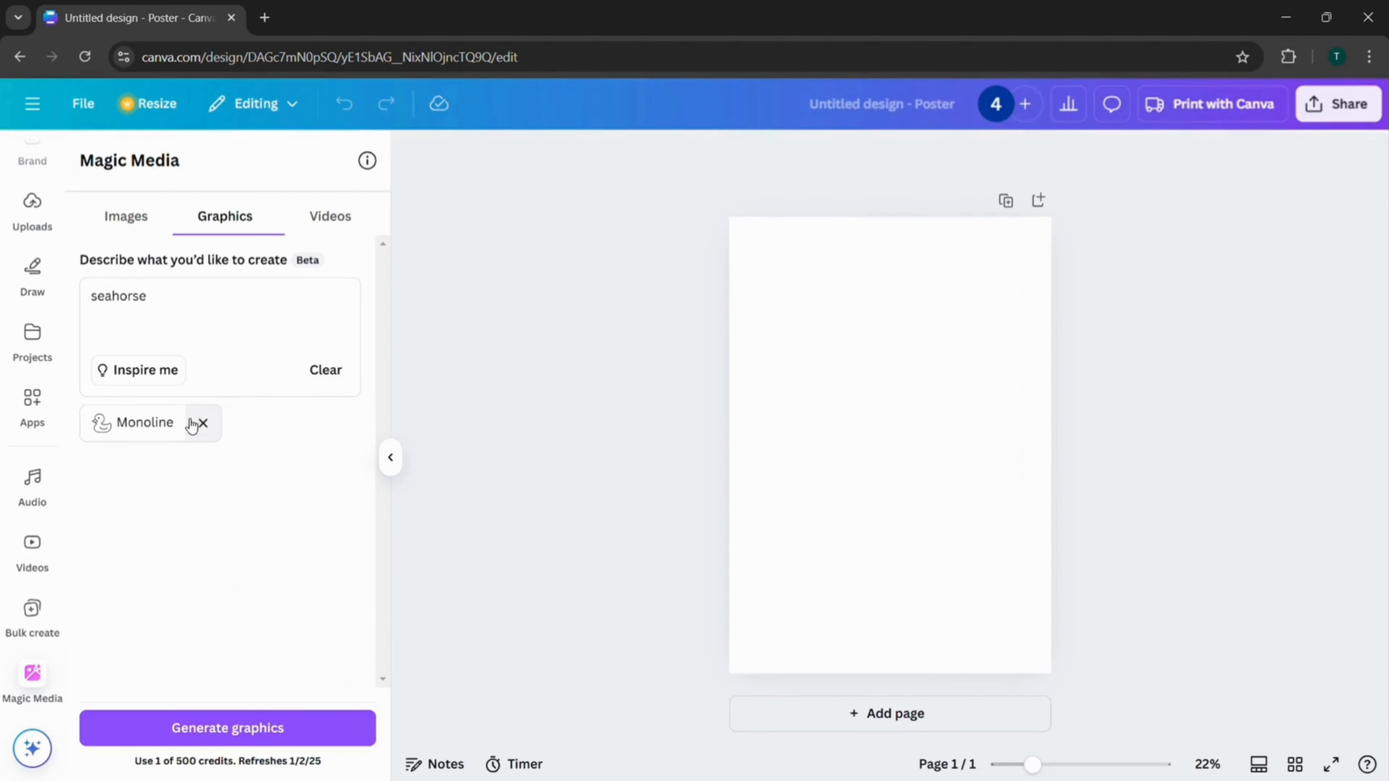
click(227, 728)
Generate more variations of the seahorse-with-seaweed graphic and place that seahorse on the page
click(341, 267)
click(415, 315)
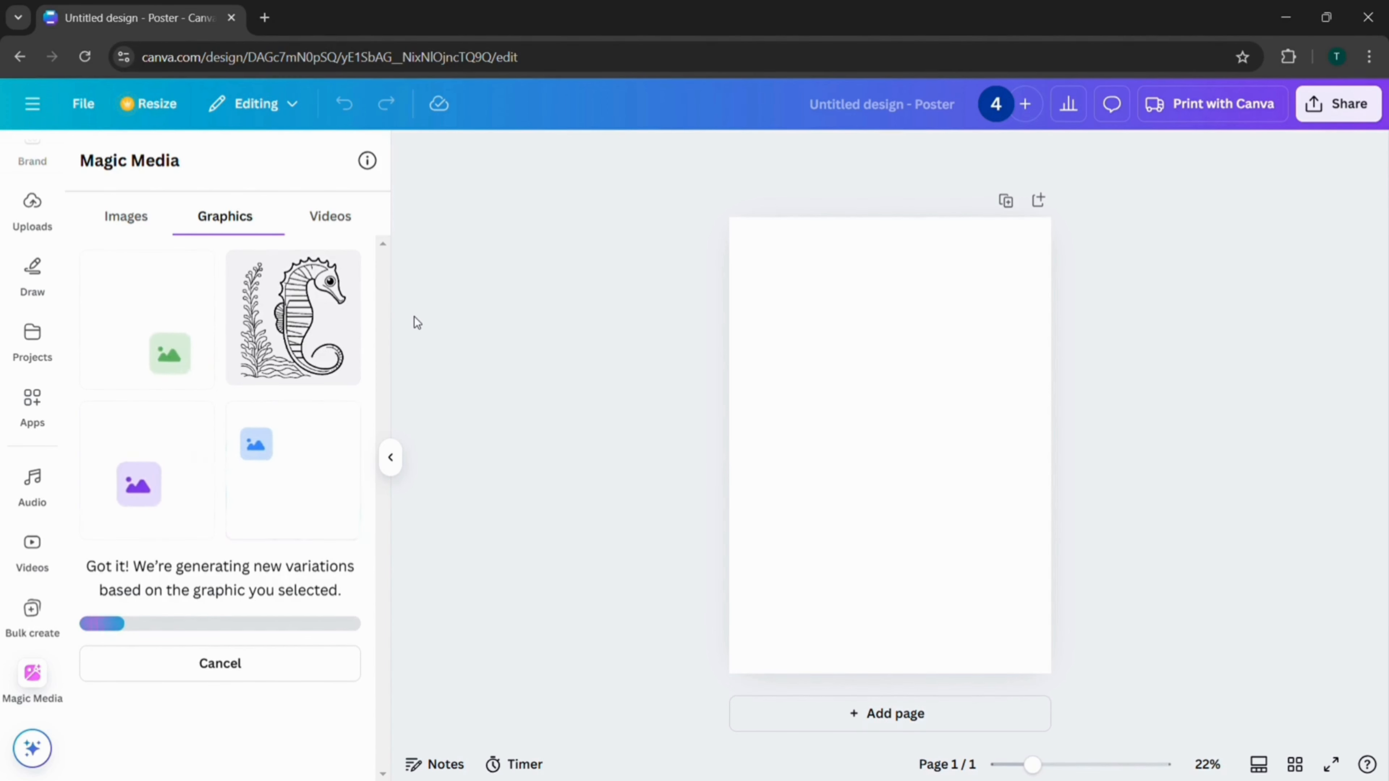
click(316, 320)
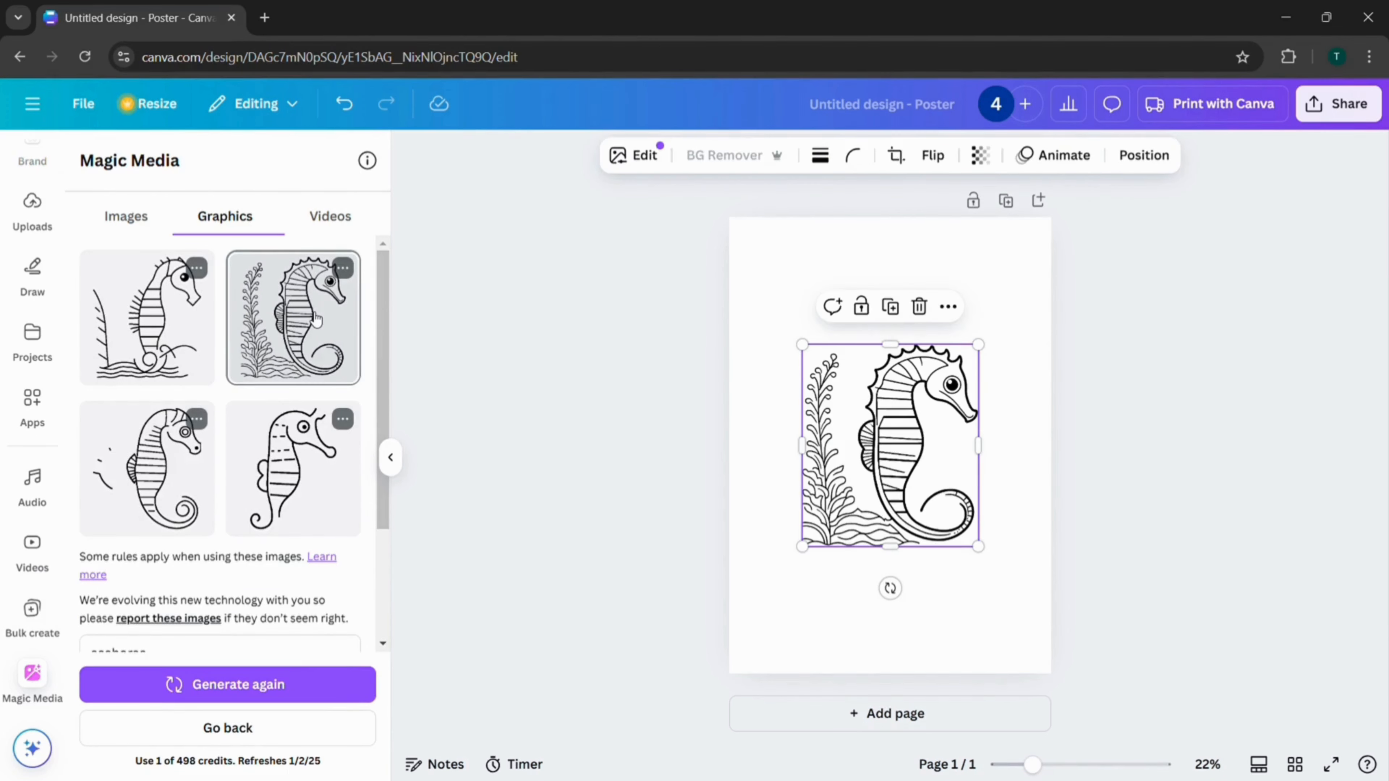
Enlarge the seahorse graphic to nearly the page width and centre it on the page
drag(813, 358, 759, 231)
drag(853, 394, 894, 394)
drag(755, 396, 762, 395)
drag(1035, 405, 1030, 398)
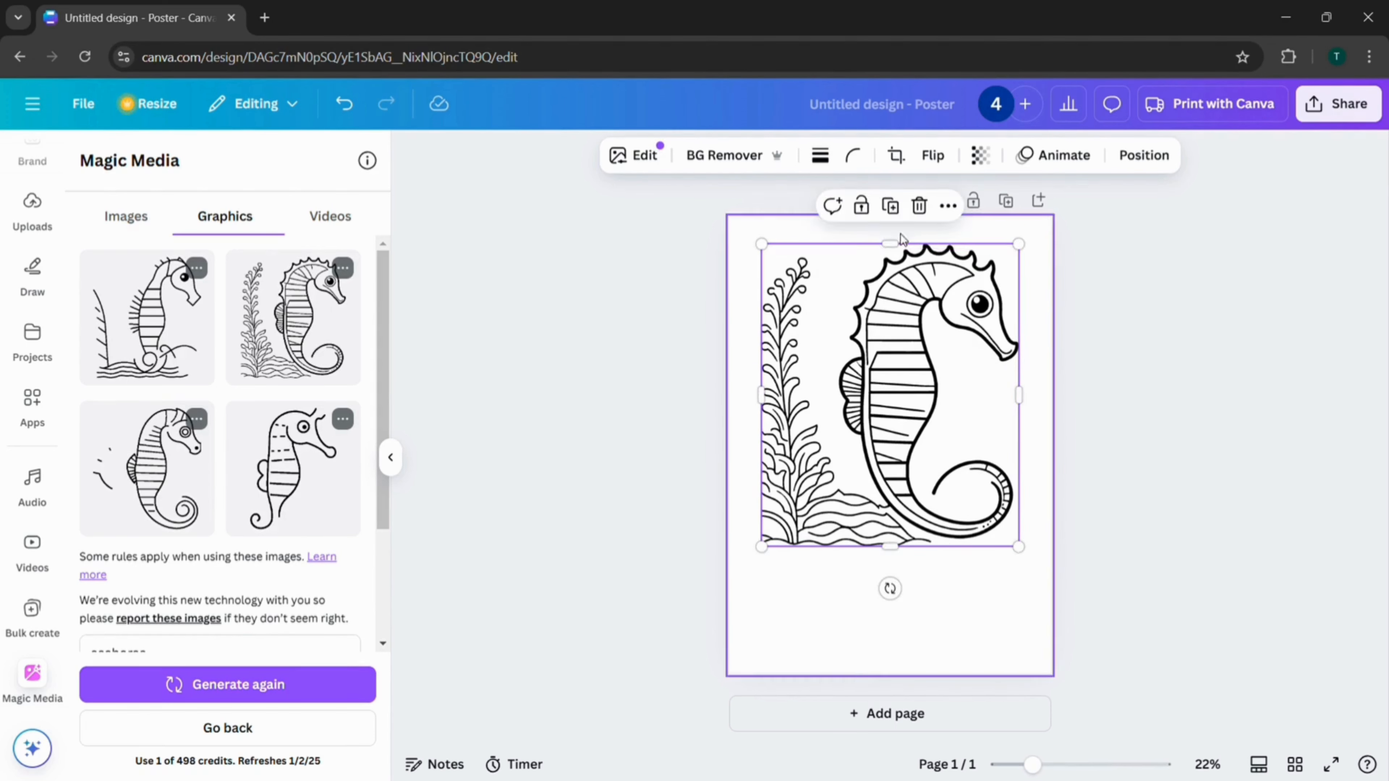
mouse_move(907, 558)
mouse_down()
mouse_move(911, 605)
mouse_move(881, 540)
mouse_move(890, 575)
mouse_move(887, 549)
mouse_move(888, 564)
mouse_up()
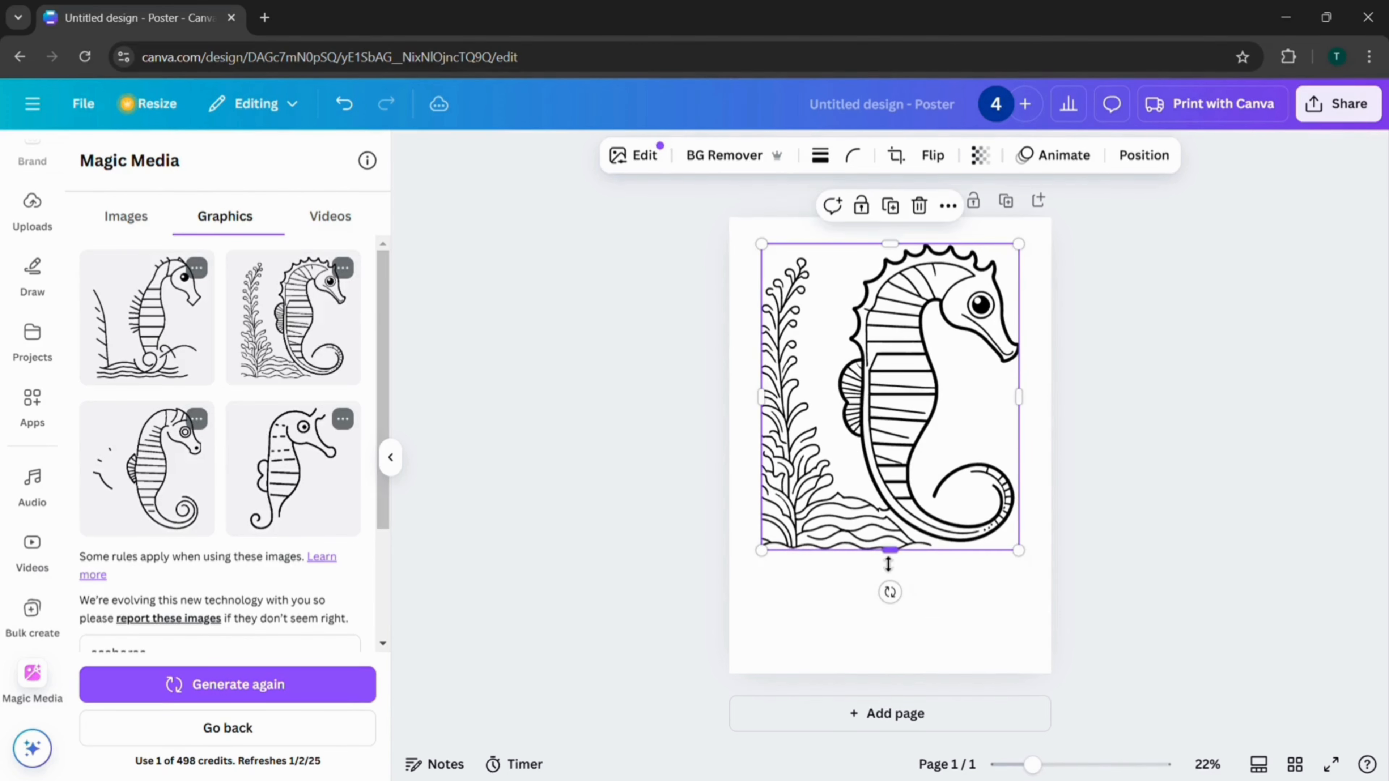
drag(965, 391, 961, 431)
click(1096, 436)
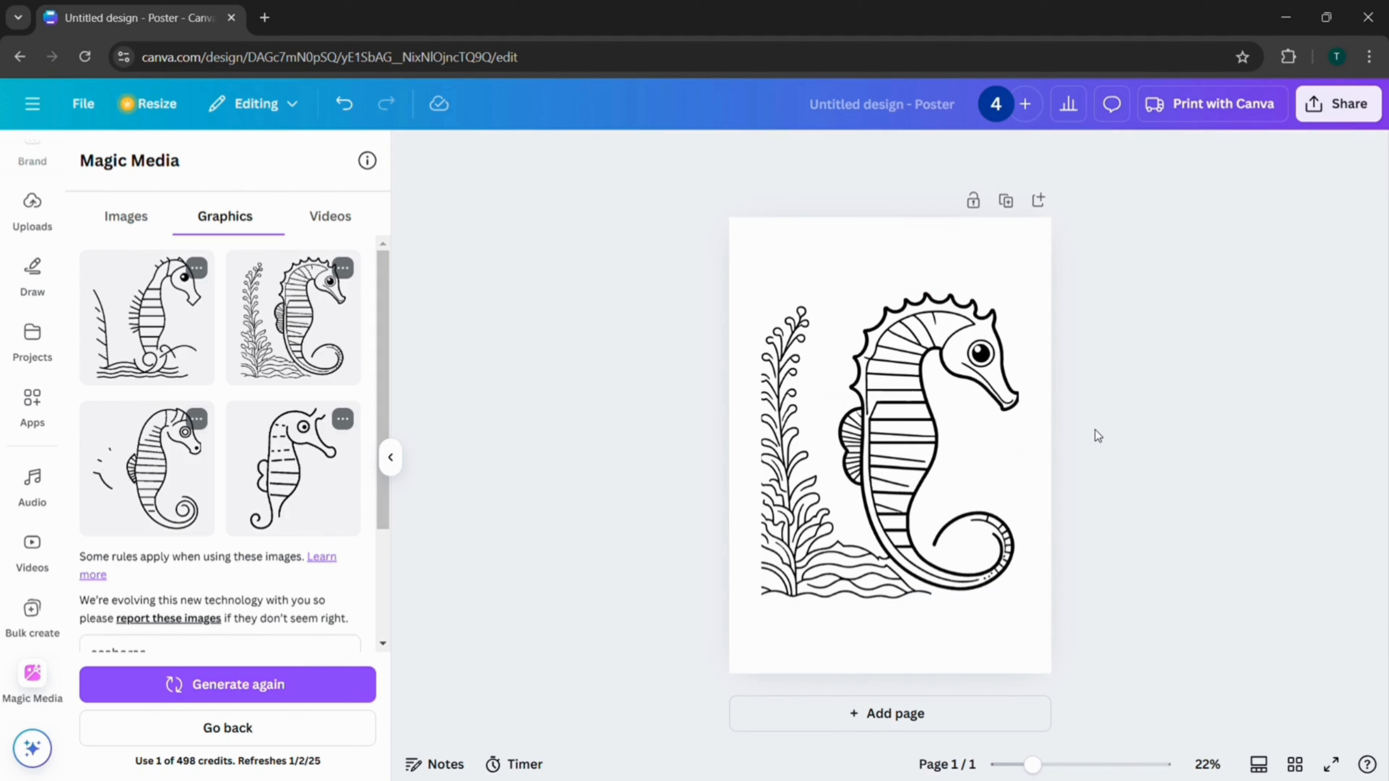
click(916, 443)
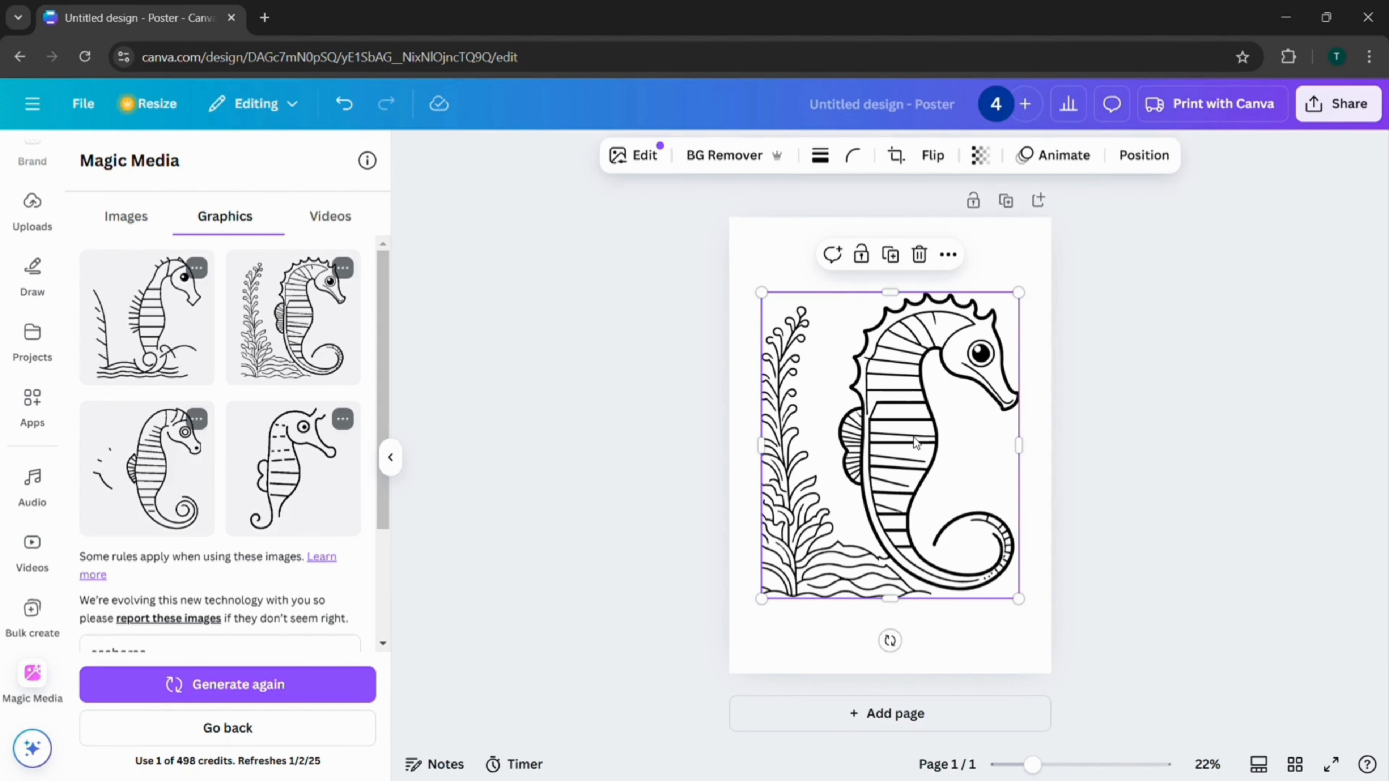
click(948, 254)
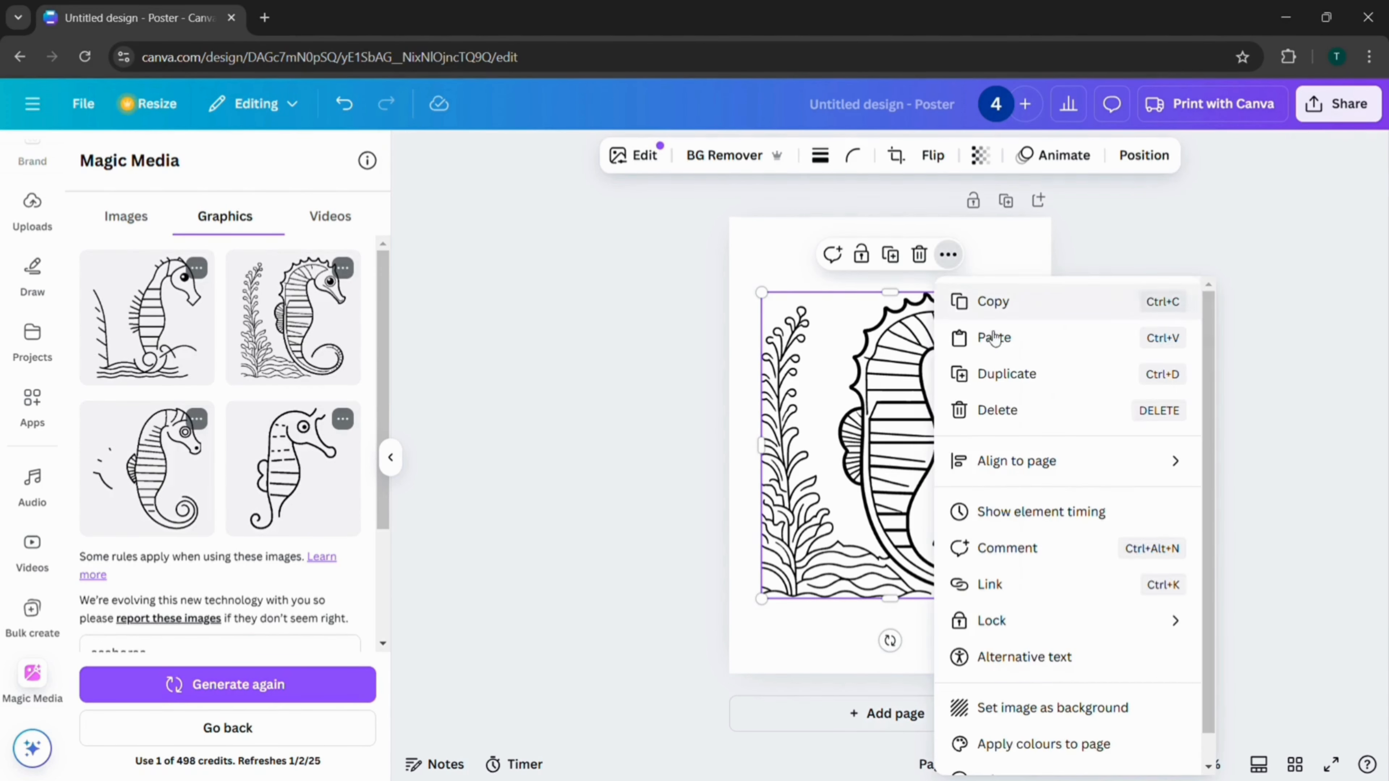
scroll(1036, 669, down, 1)
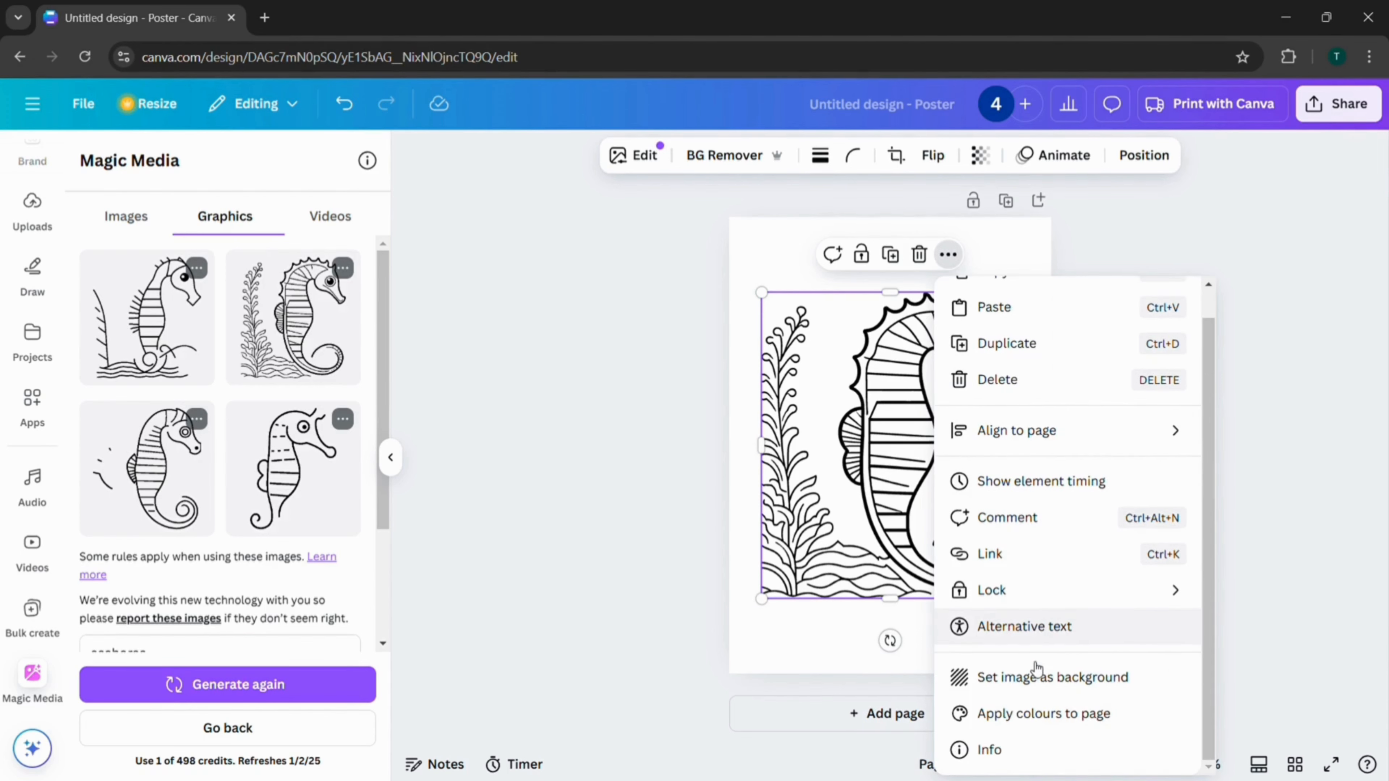
scroll(1034, 671, up, 1)
click(1001, 374)
Open the drawing tools, choose the pen and set its colour to the white document colour
scroll(32, 438, up, 3)
click(33, 487)
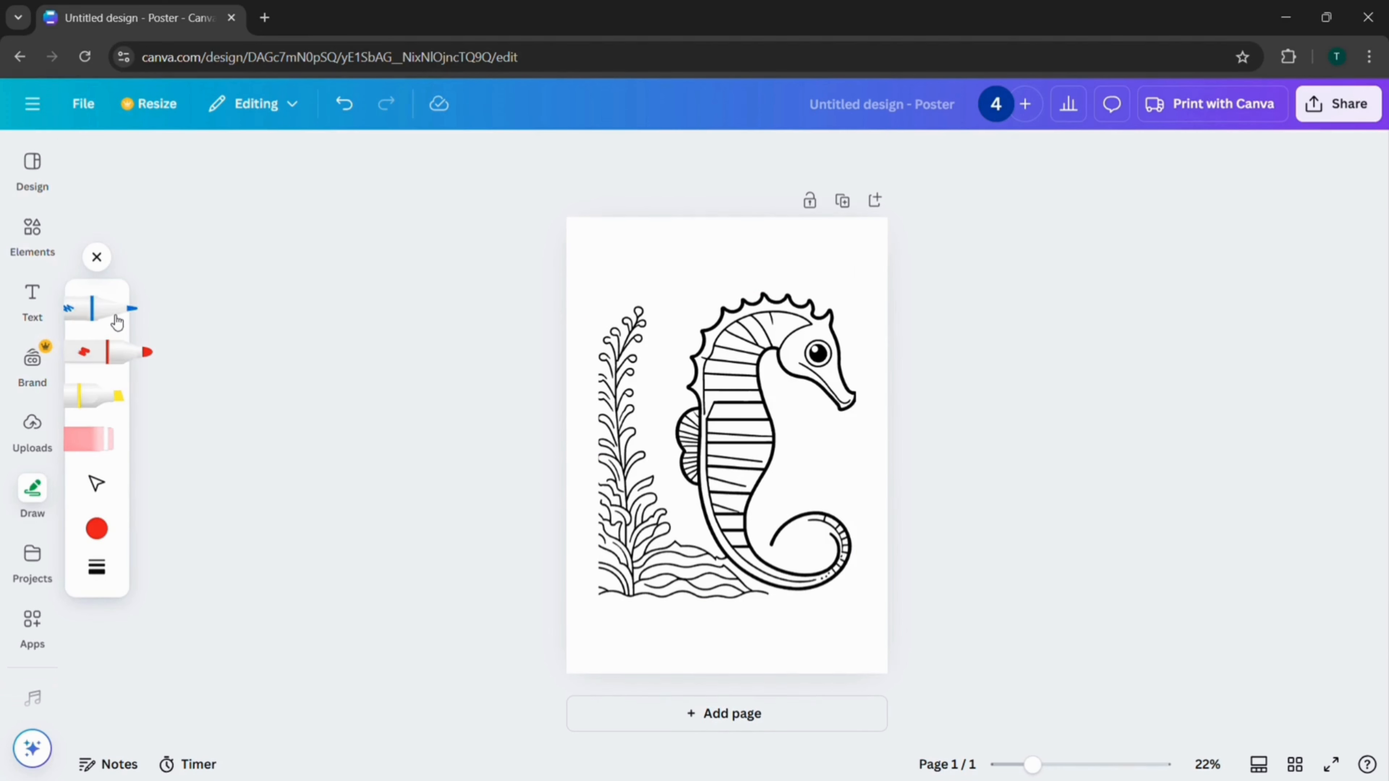
click(113, 312)
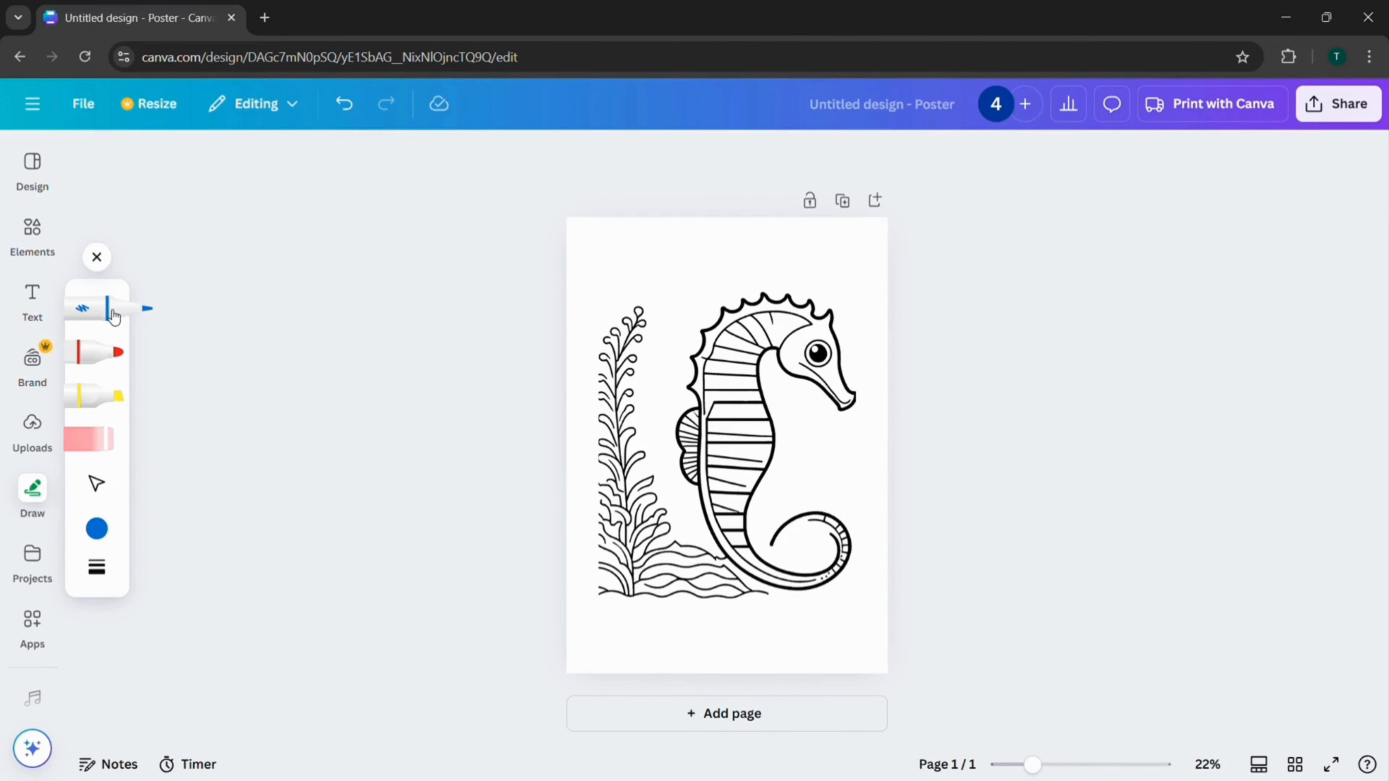
click(113, 314)
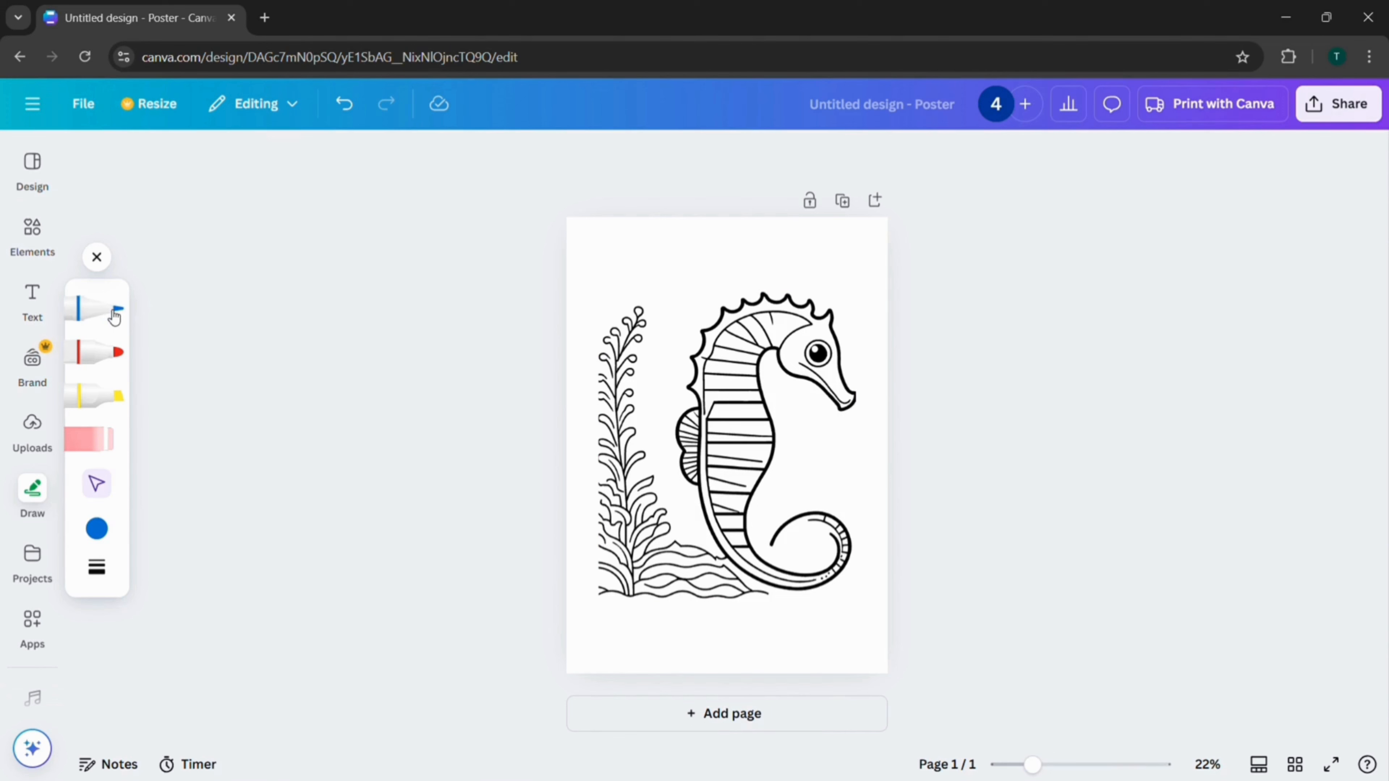
click(94, 311)
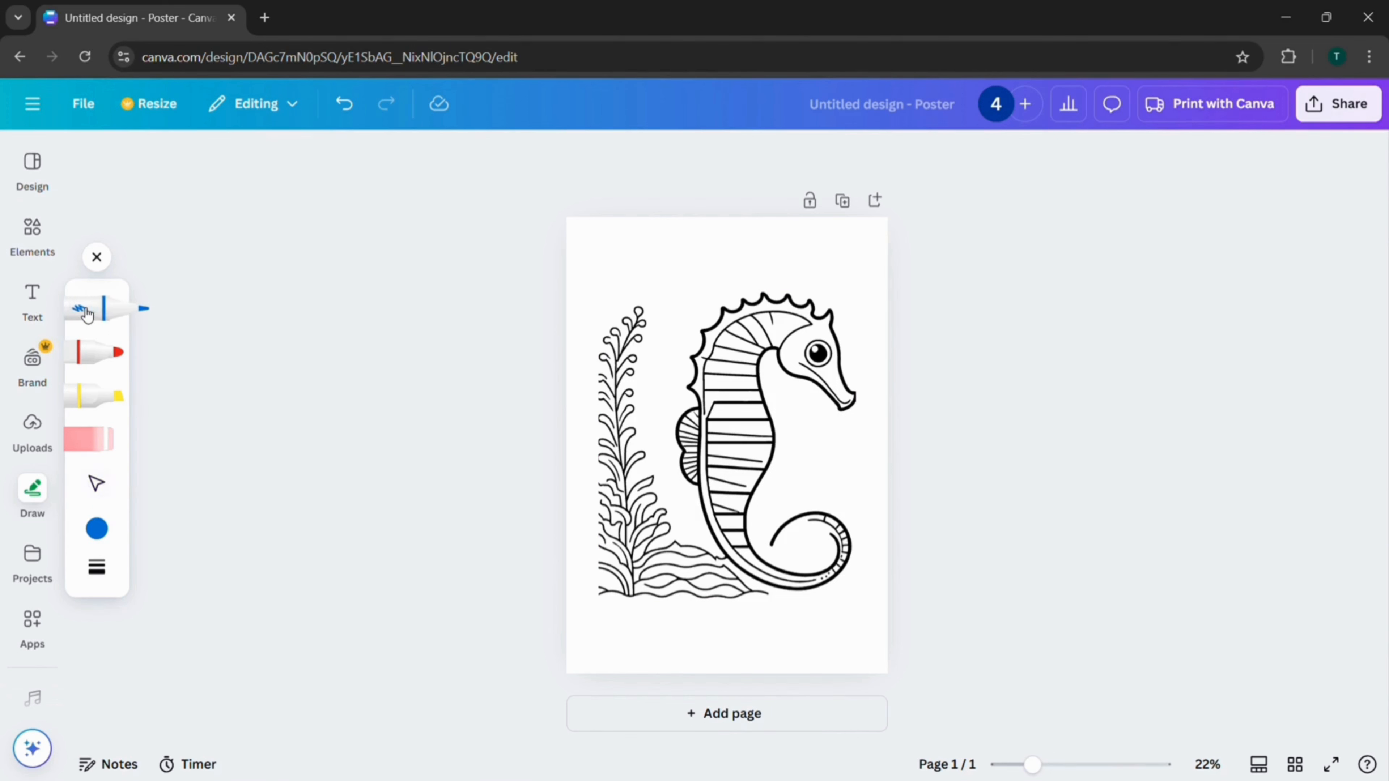
click(104, 441)
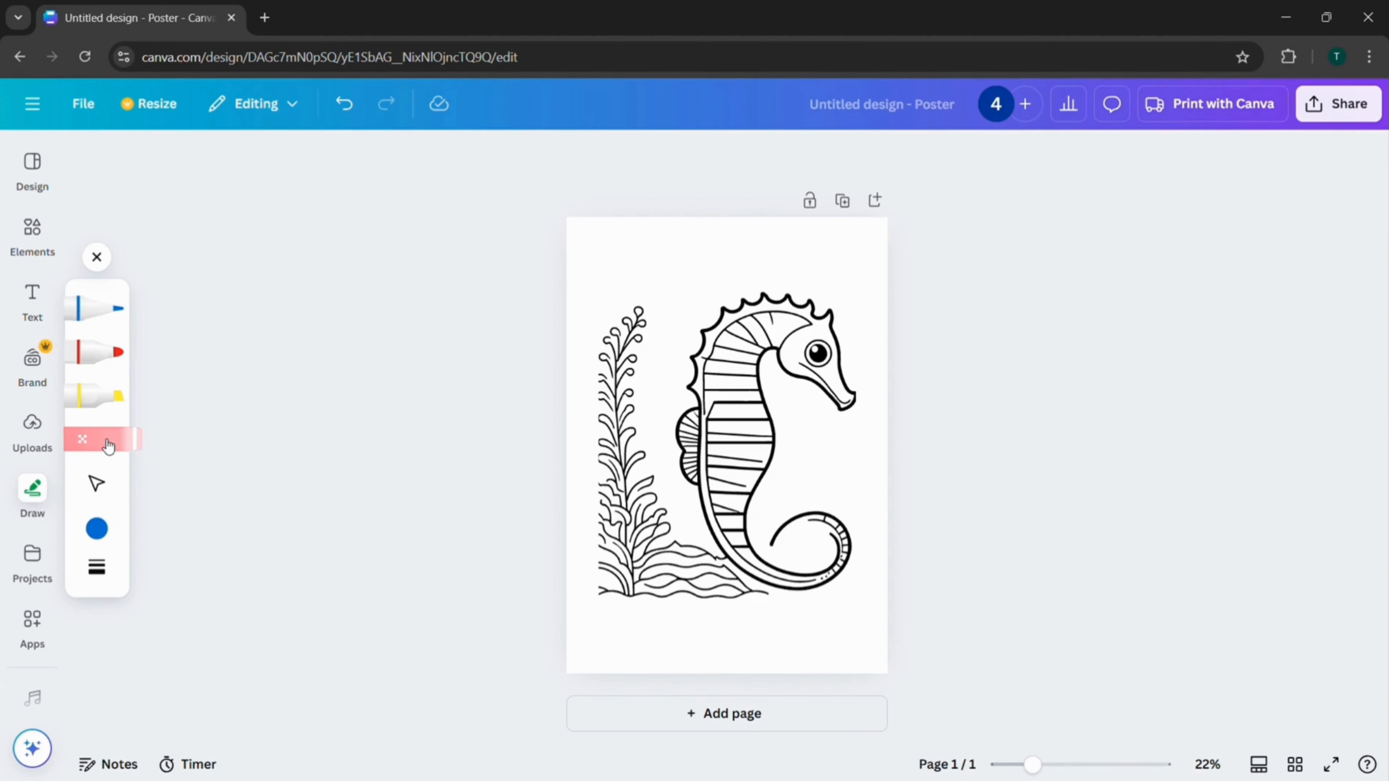
scroll(749, 548, up, 5)
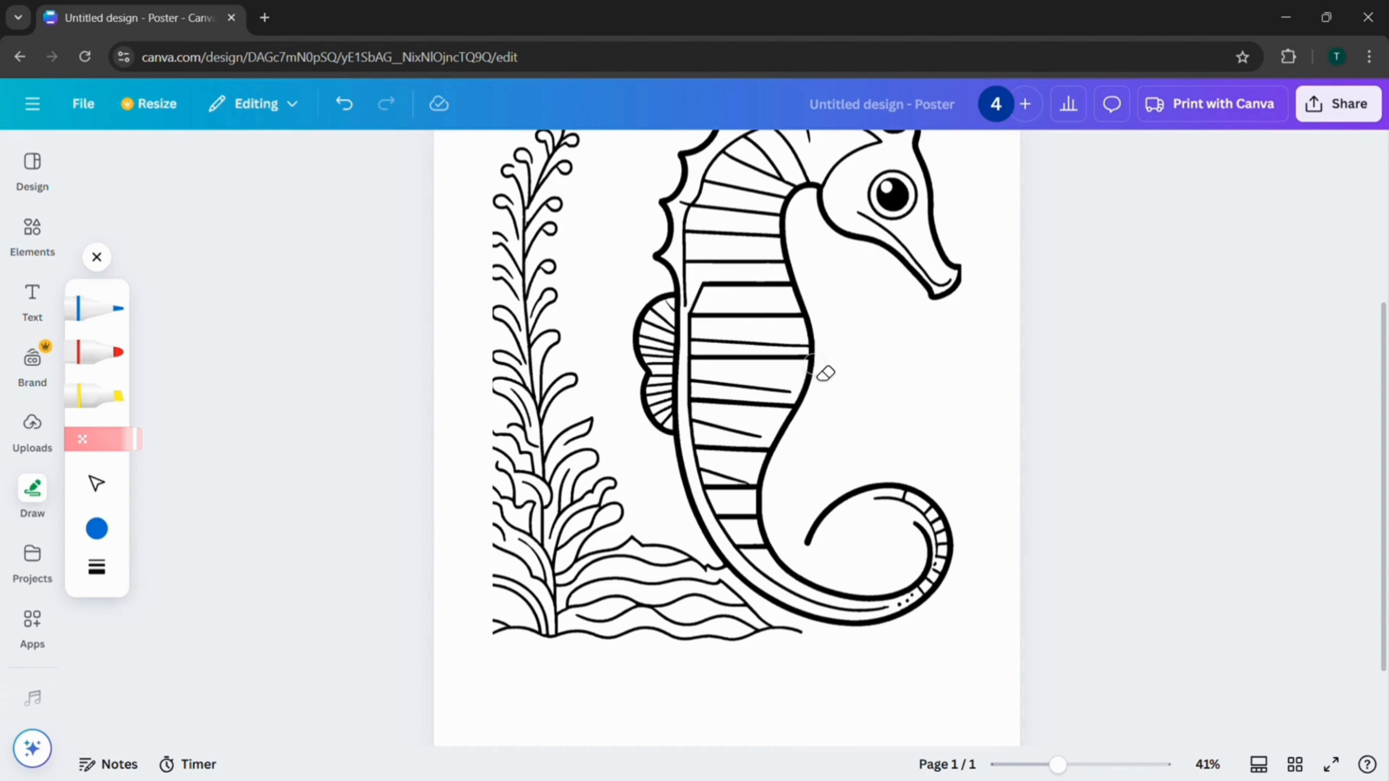
click(96, 309)
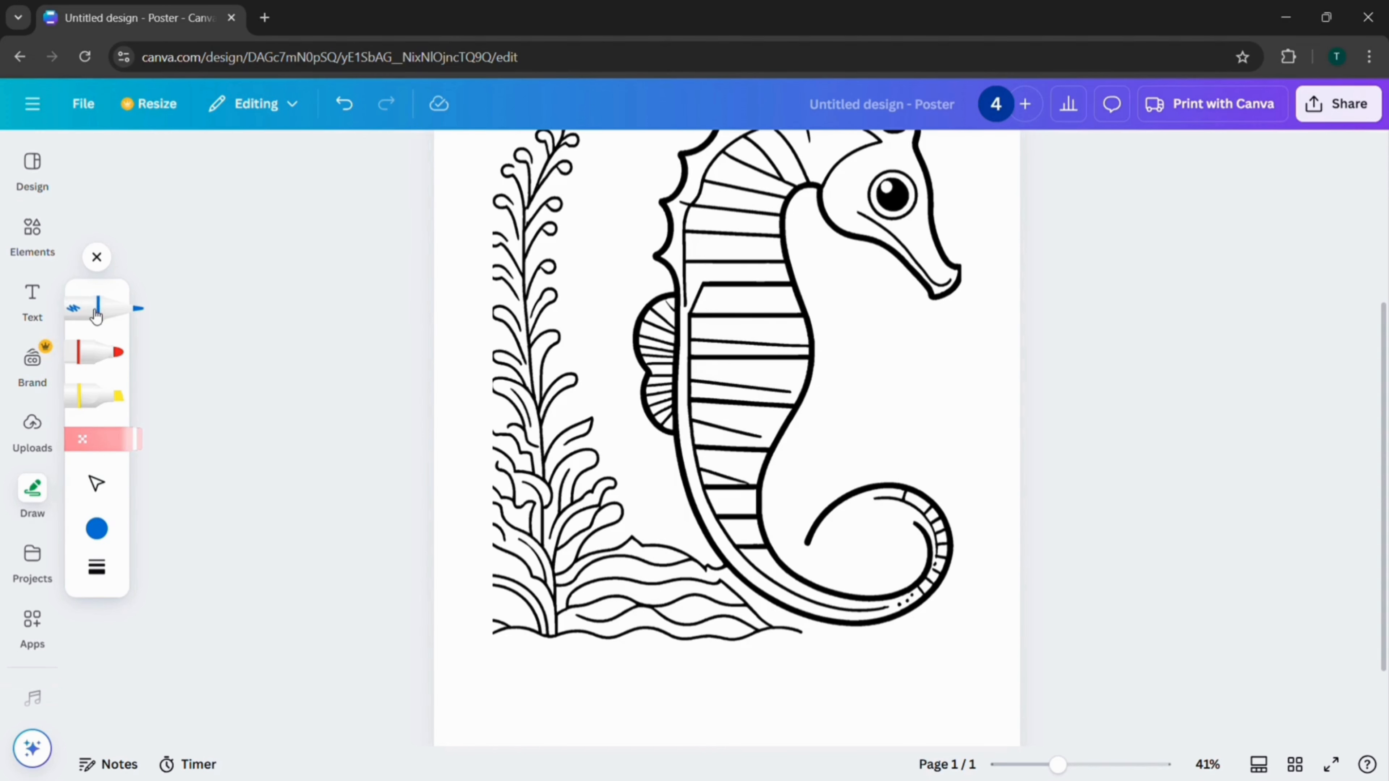
click(97, 528)
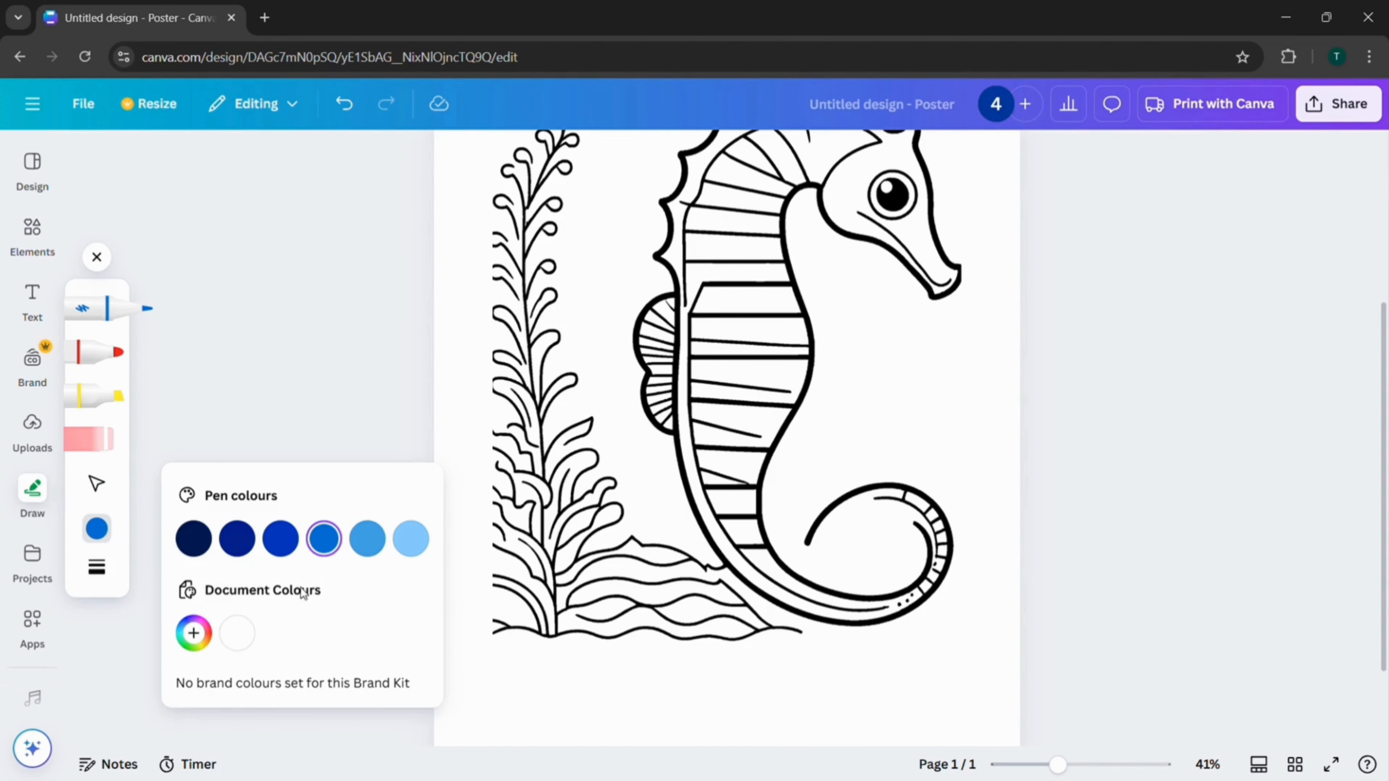
click(256, 635)
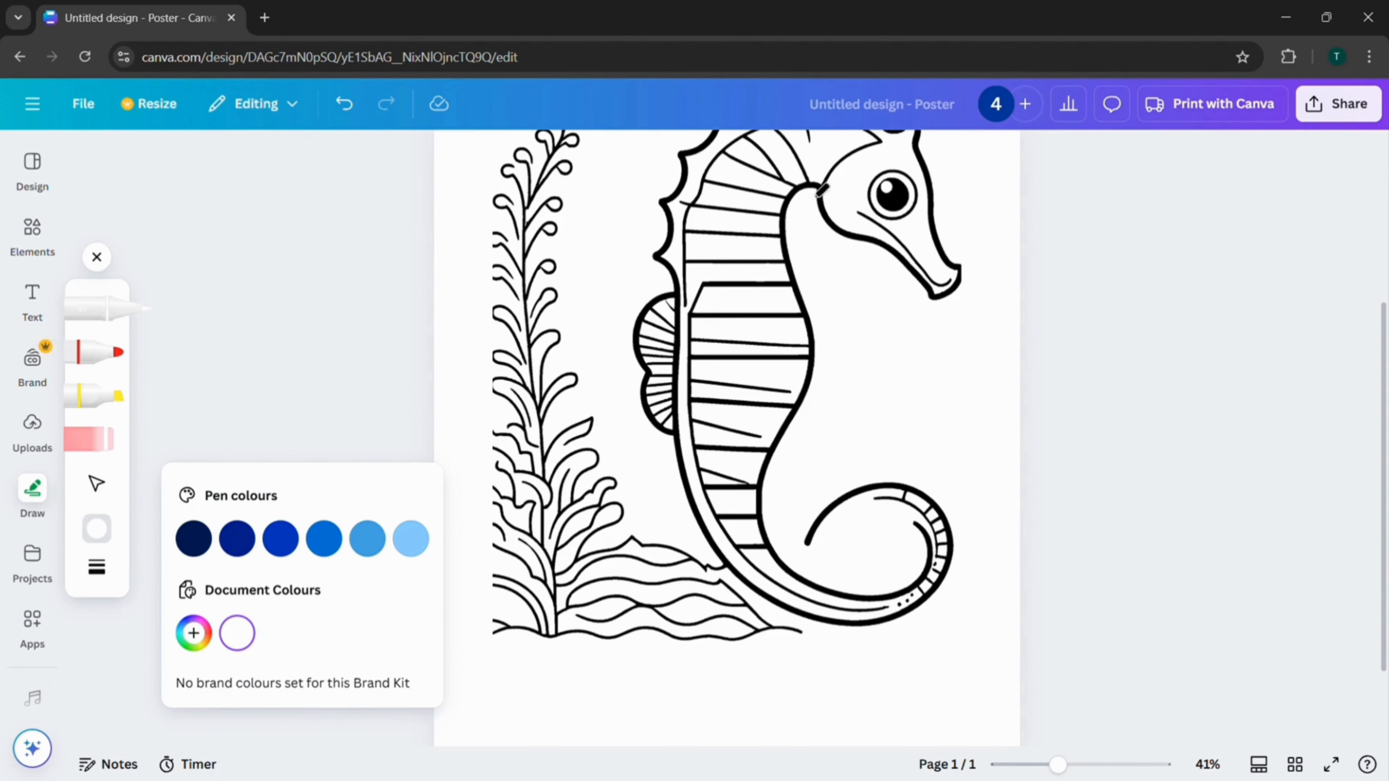
Paint over the seahorse's outline at the neck and upper chest with the white pen
scroll(821, 188, up, 2)
scroll(820, 189, up, 3)
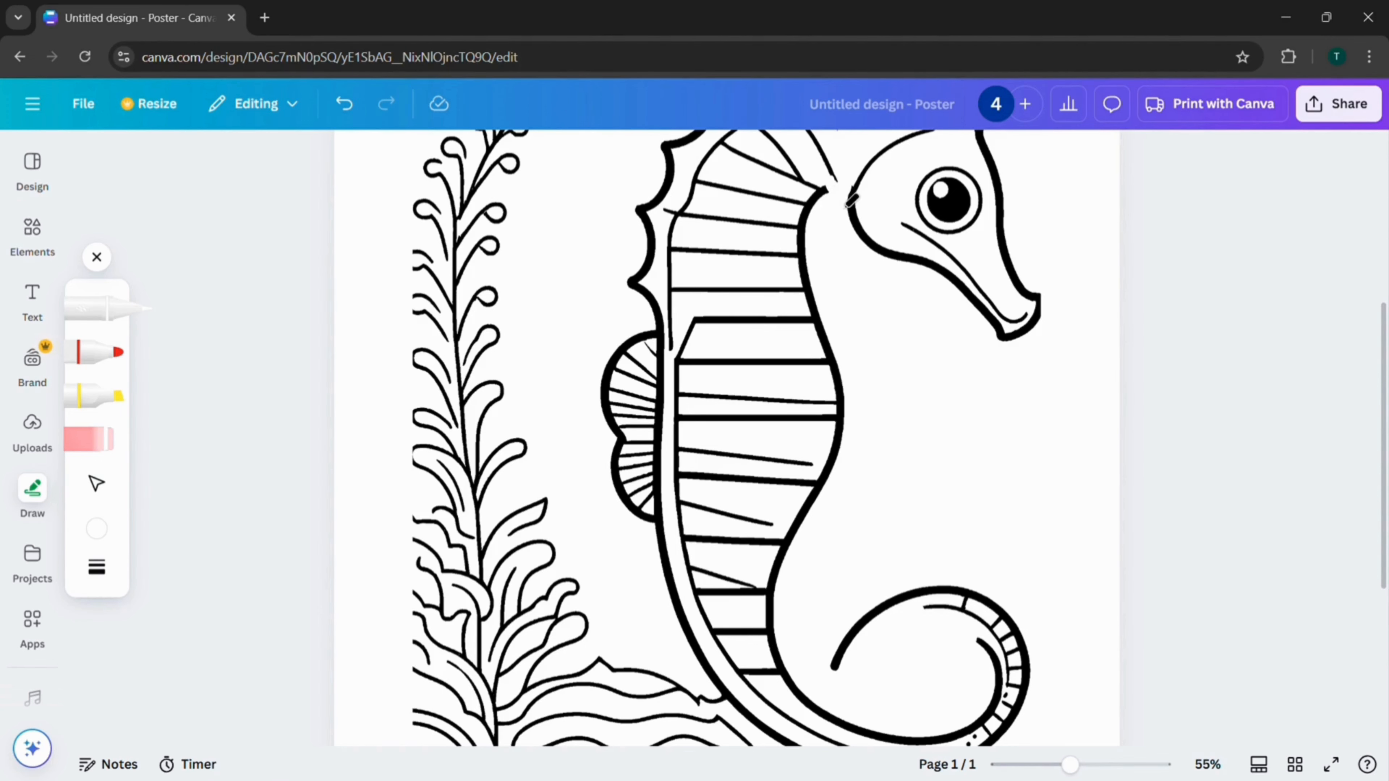
scroll(840, 198, up, 5)
drag(804, 189, 761, 295)
mouse_move(776, 388)
mouse_down()
mouse_move(783, 226)
mouse_move(776, 247)
mouse_move(790, 245)
mouse_move(754, 279)
mouse_move(769, 263)
mouse_up()
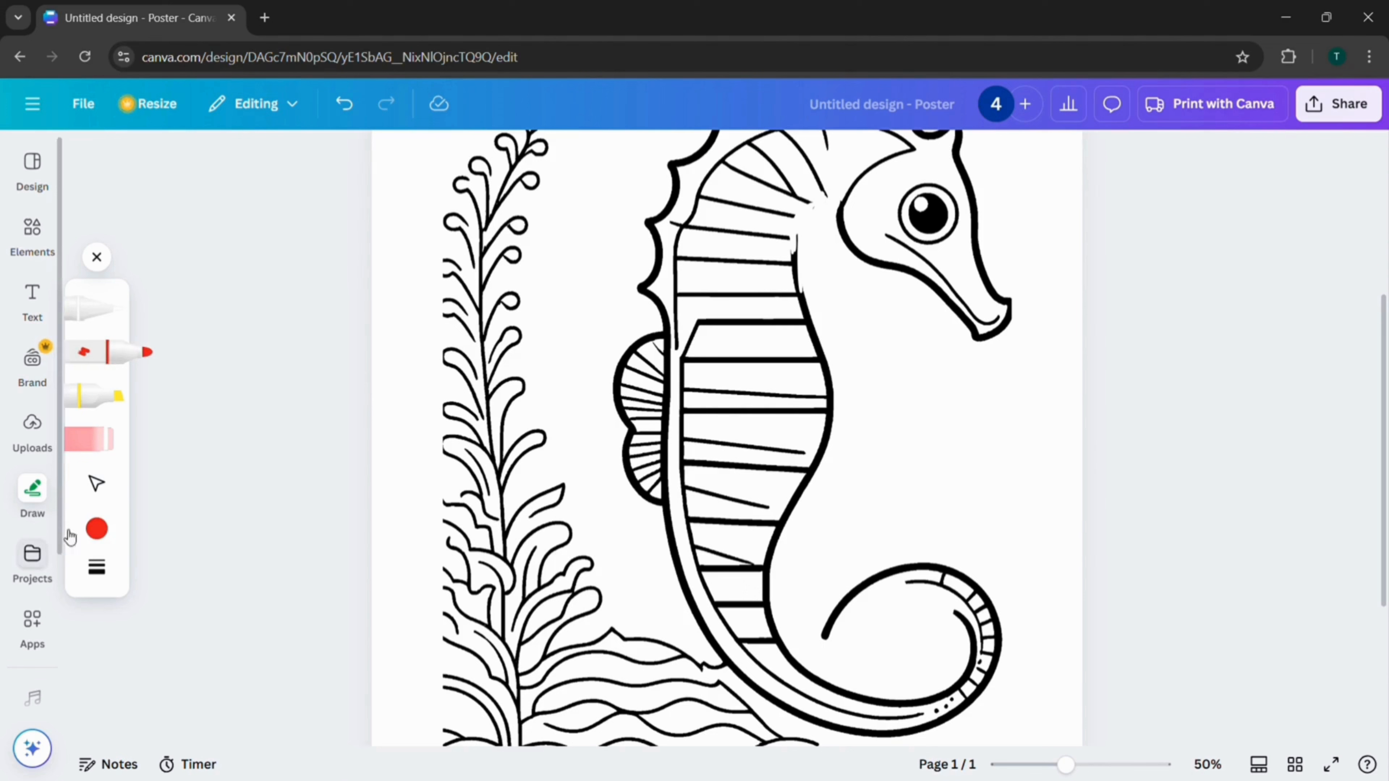
Set the marker colour to white, paint over the seahorse's belly outline from chest to tail, and close the drawing tools
click(97, 528)
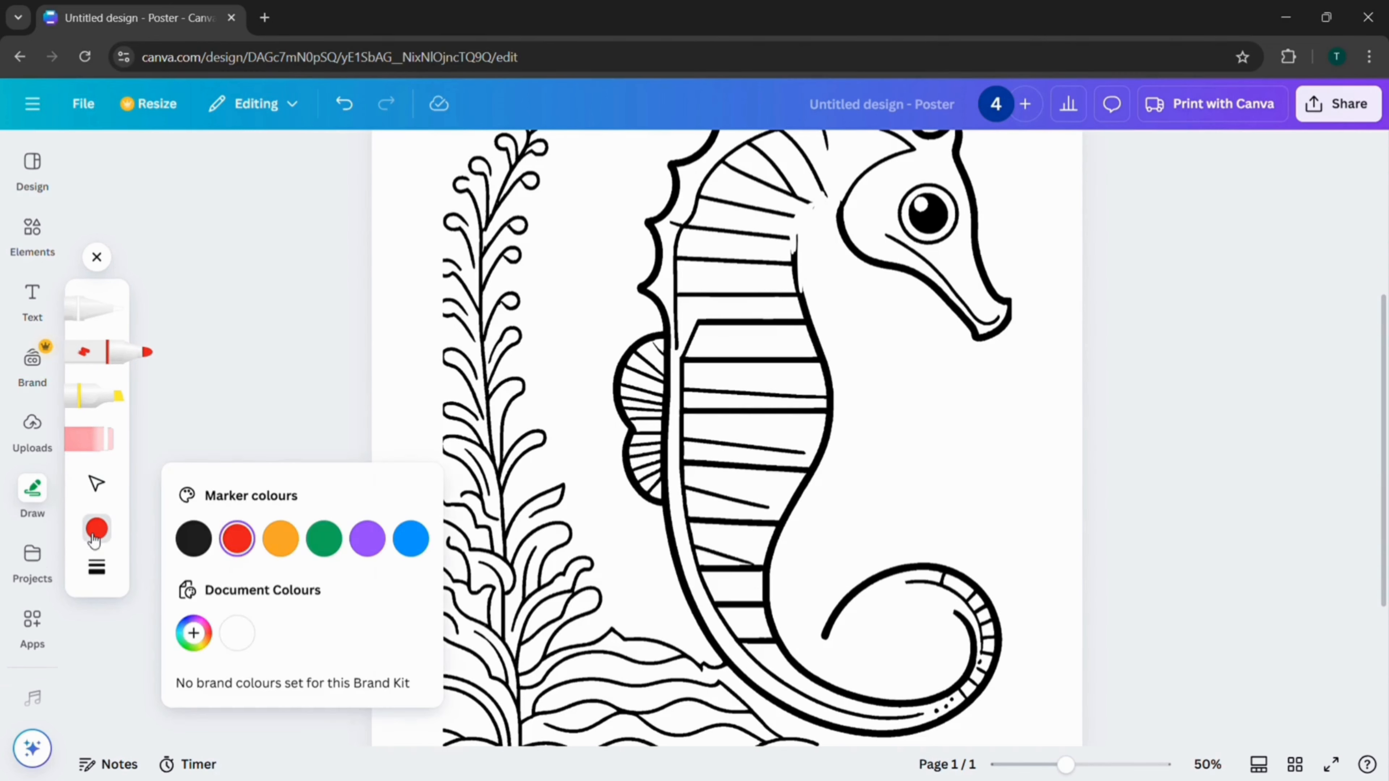
click(235, 635)
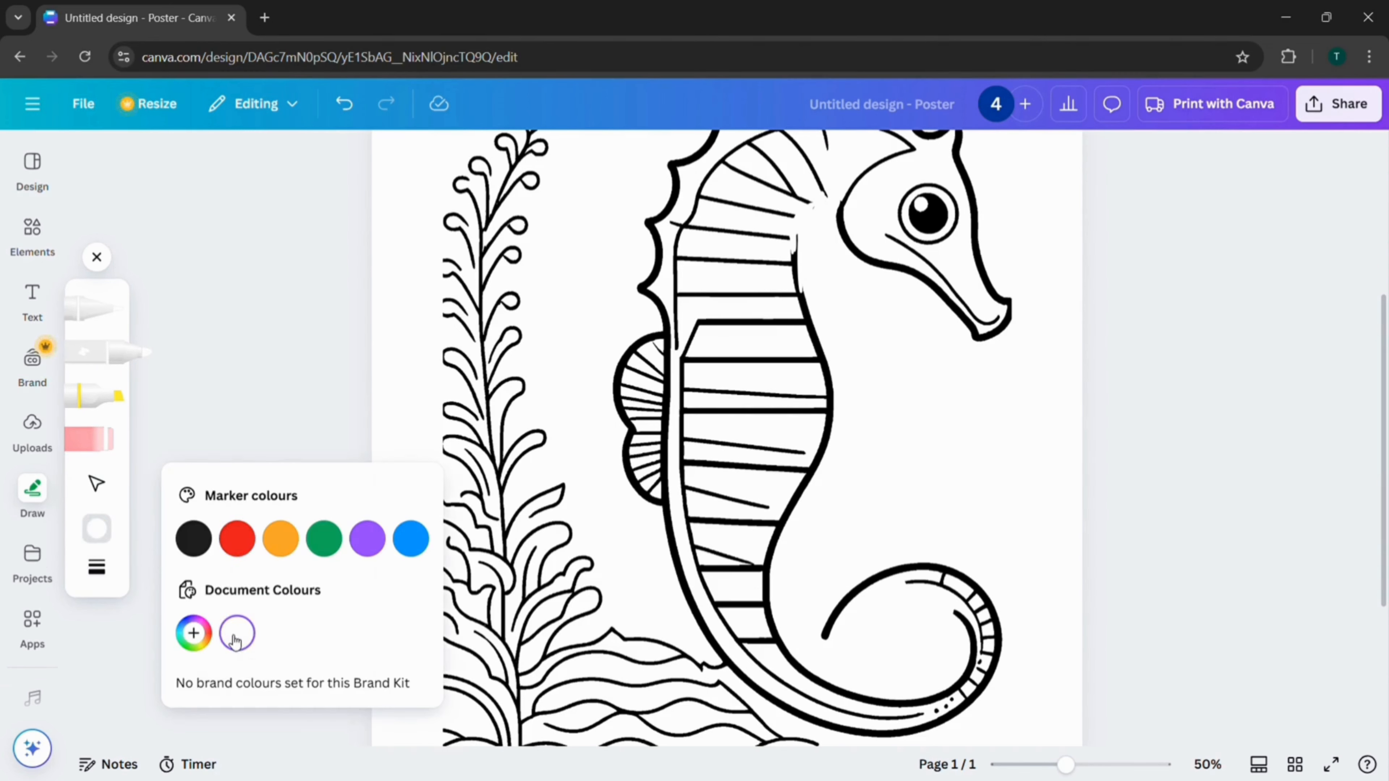
click(1279, 385)
ctrl+scroll(791, 286, up, 5)
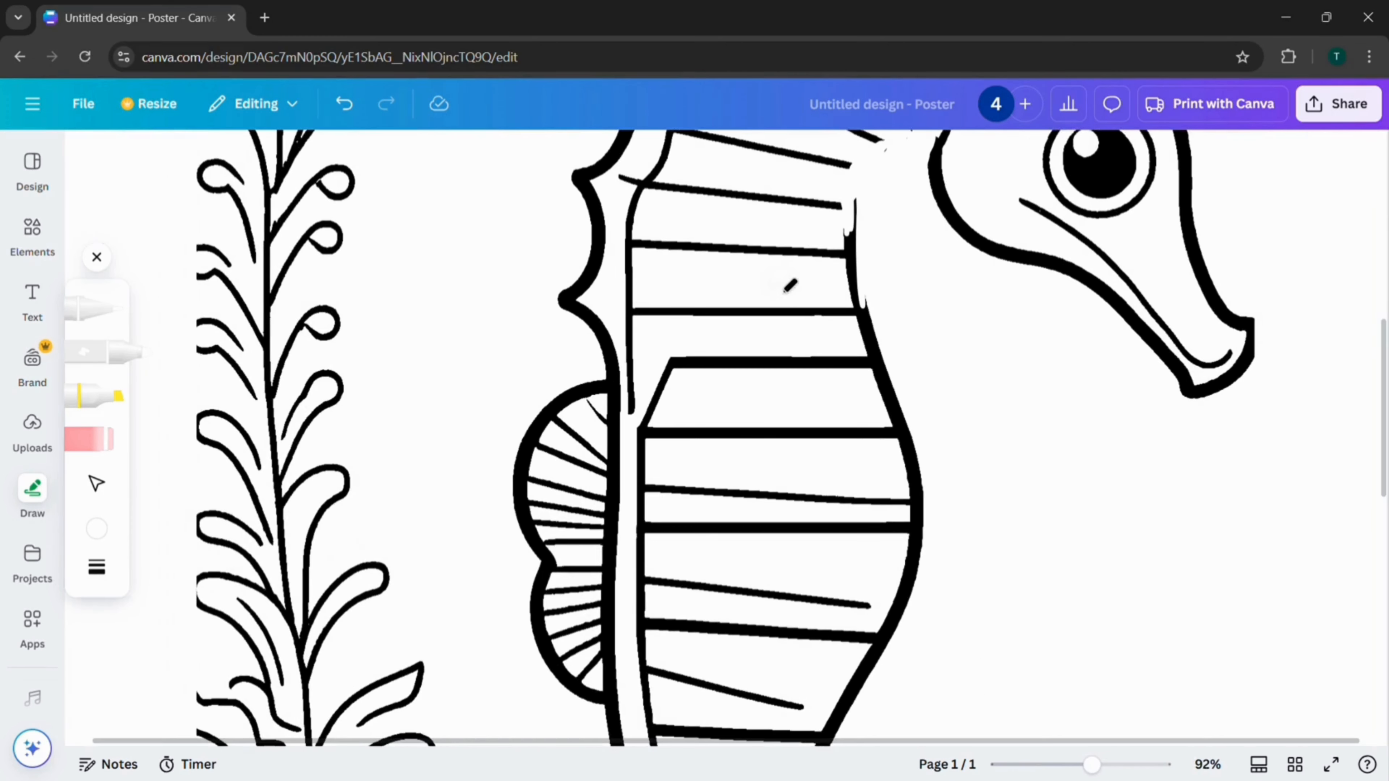
mouse_move(861, 207)
mouse_down()
mouse_move(858, 284)
mouse_move(845, 257)
mouse_move(860, 240)
mouse_move(863, 298)
mouse_move(863, 280)
mouse_move(922, 481)
mouse_move(920, 403)
mouse_up()
scroll(920, 402, down, 5)
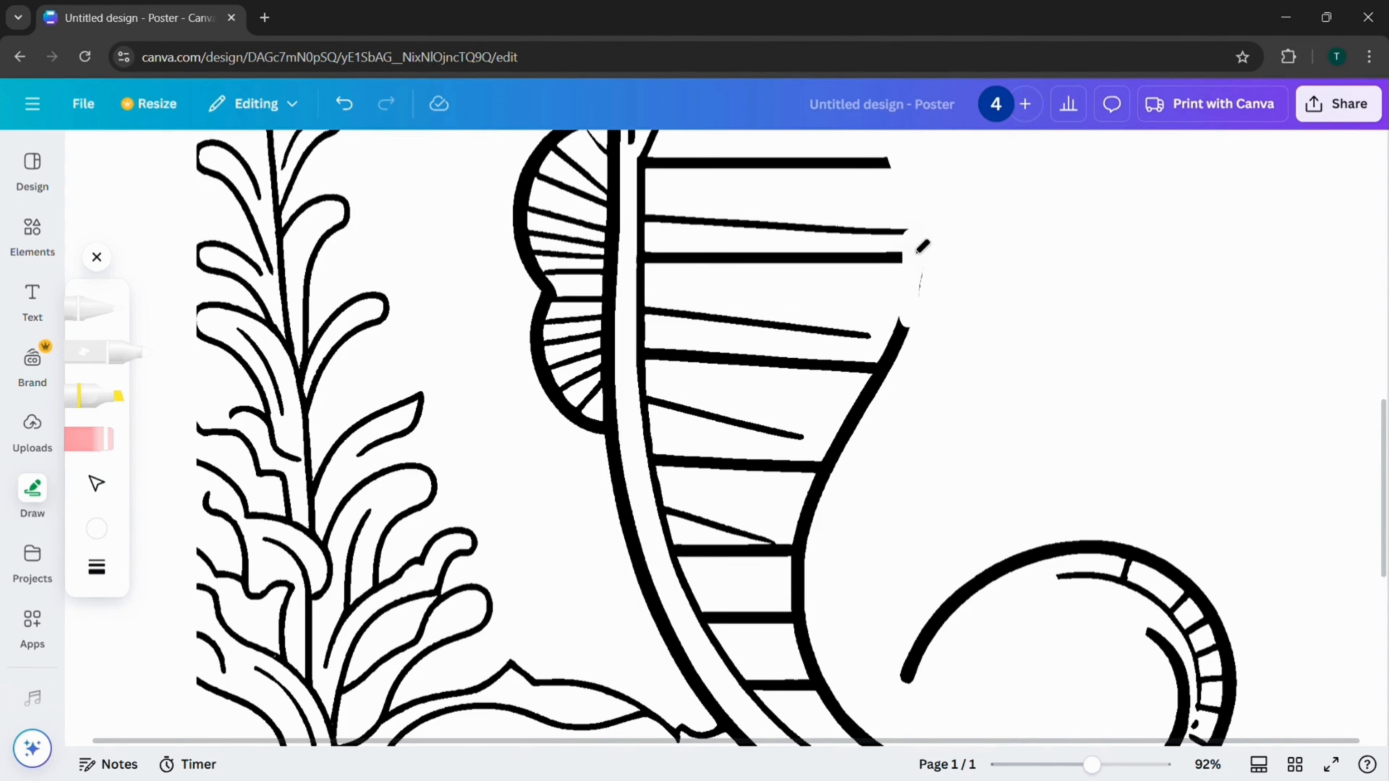
drag(914, 406, 918, 343)
drag(917, 319, 829, 498)
drag(829, 499, 870, 736)
click(97, 258)
Move the upper seahorse image above the white strokes in the layer order and make it semi-transparent
scroll(929, 189, down, 5)
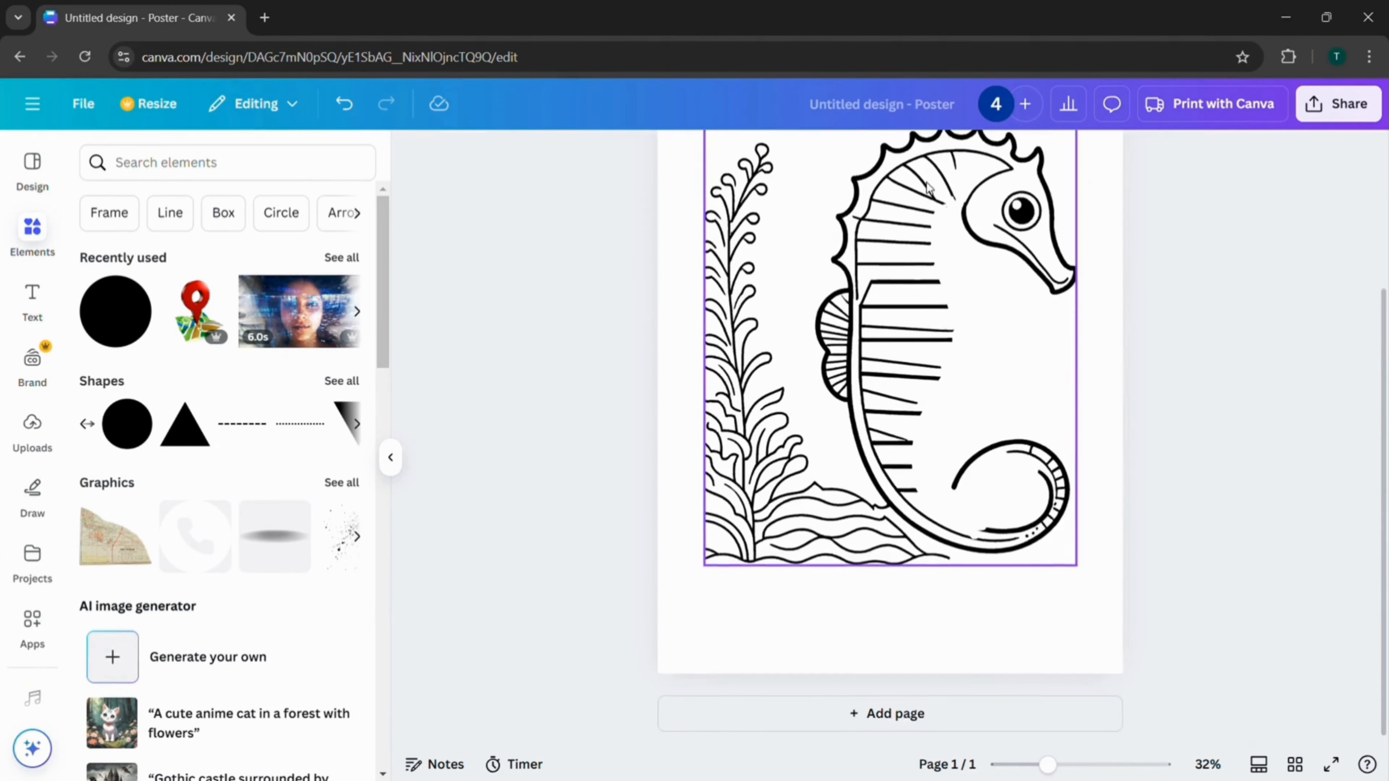
scroll(930, 189, up, 3)
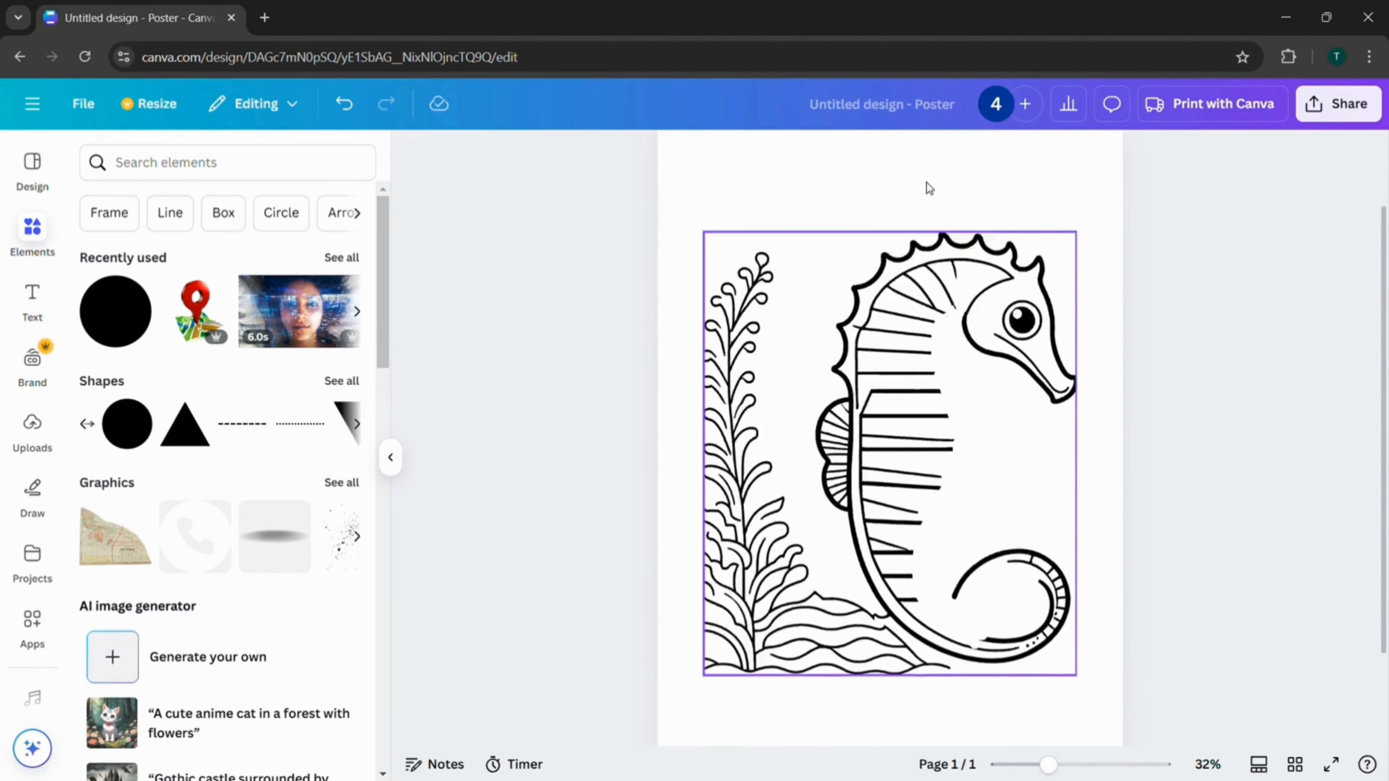
scroll(930, 188, down, 1)
scroll(930, 188, down, 1)
click(957, 287)
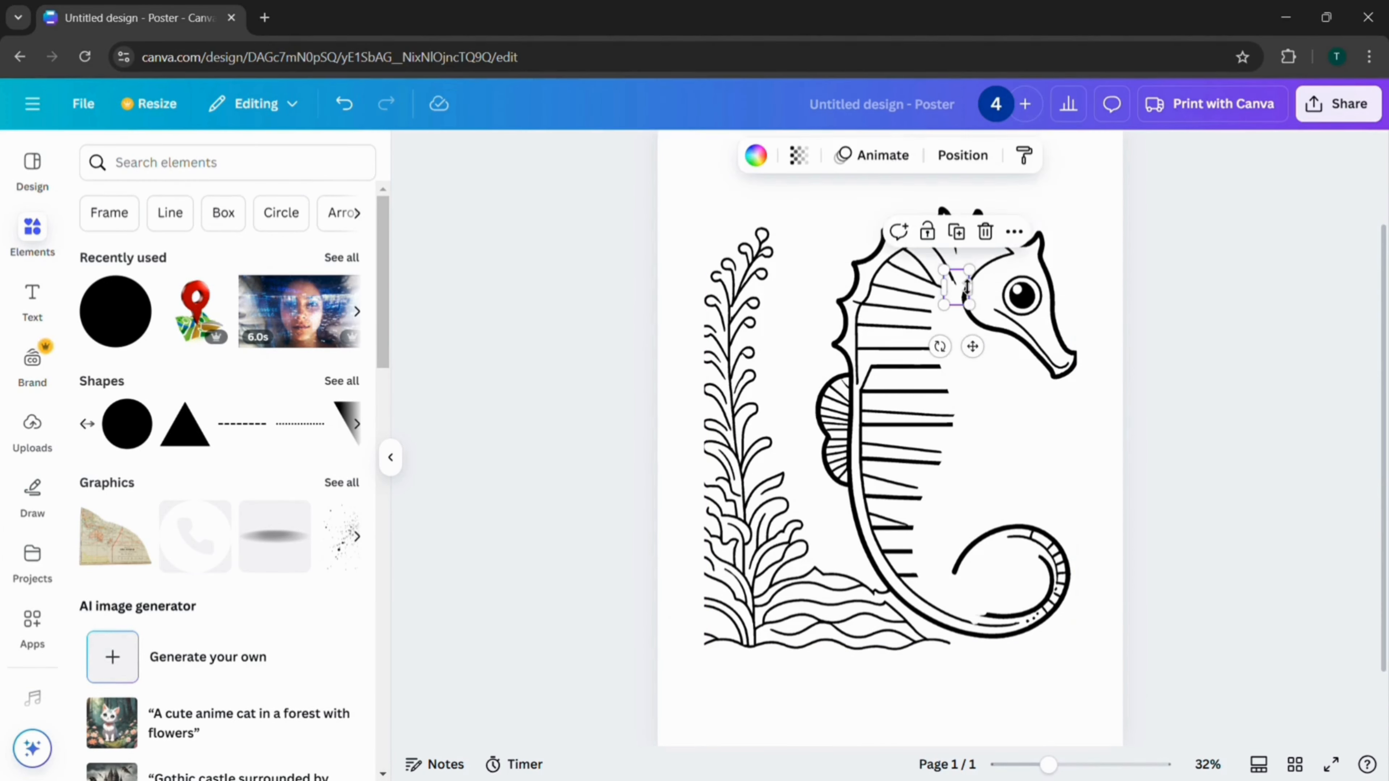
click(1036, 313)
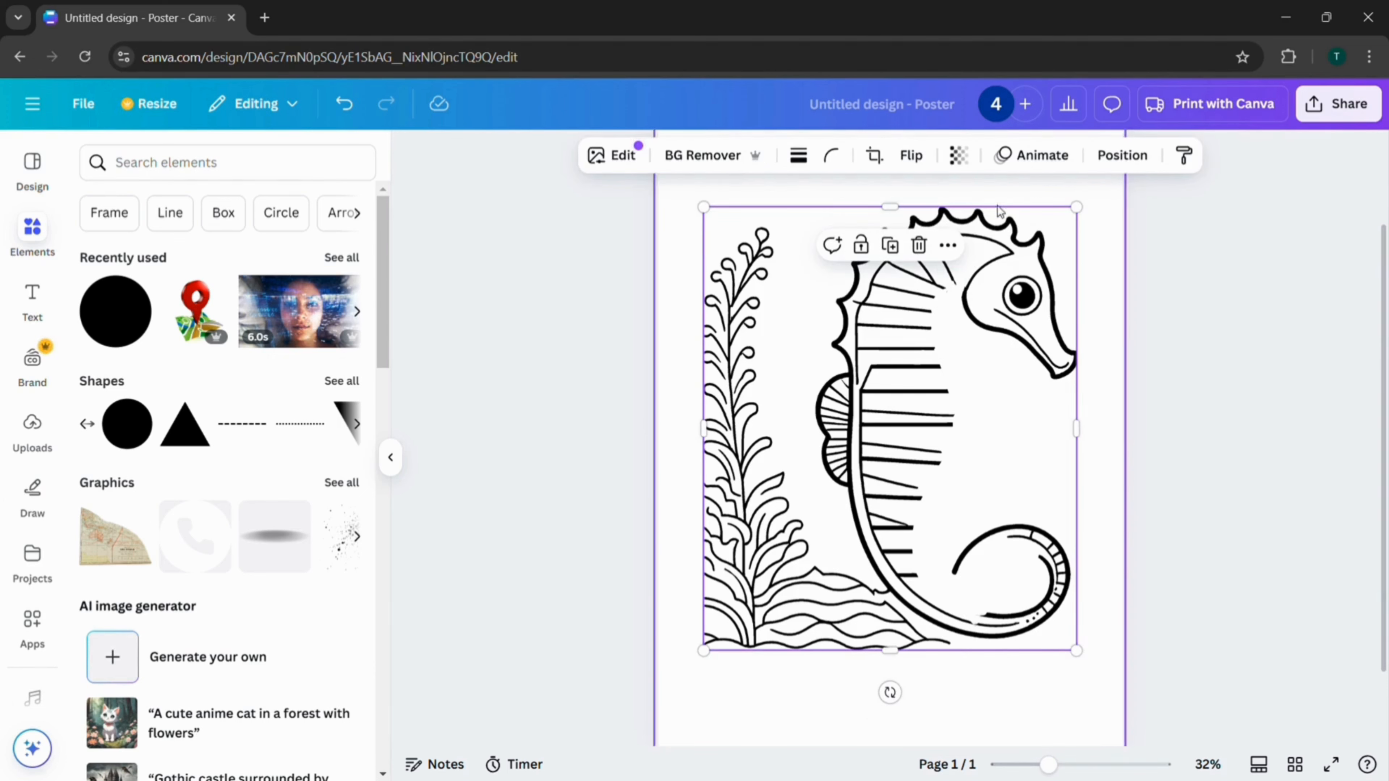
click(956, 250)
scroll(1039, 684, down, 2)
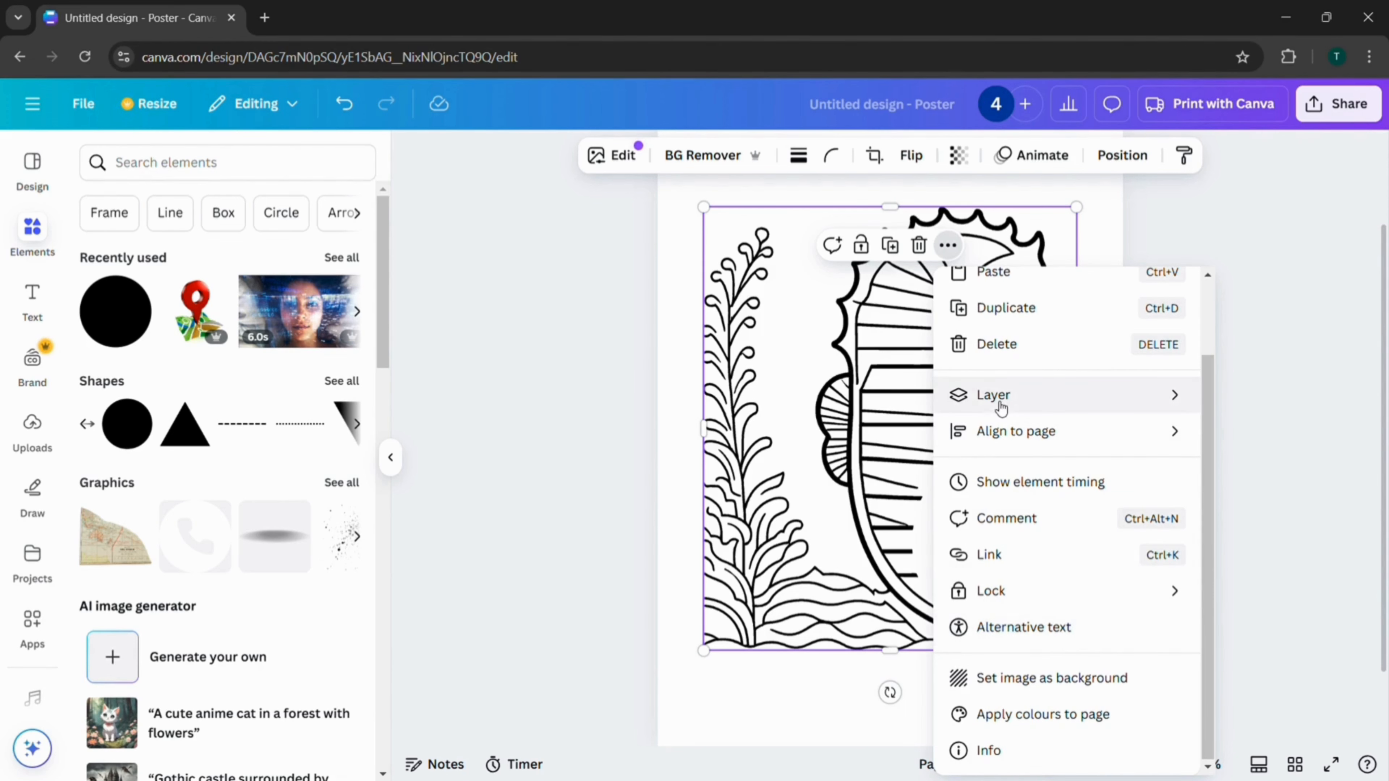
mouse_move(1002, 408)
click(730, 553)
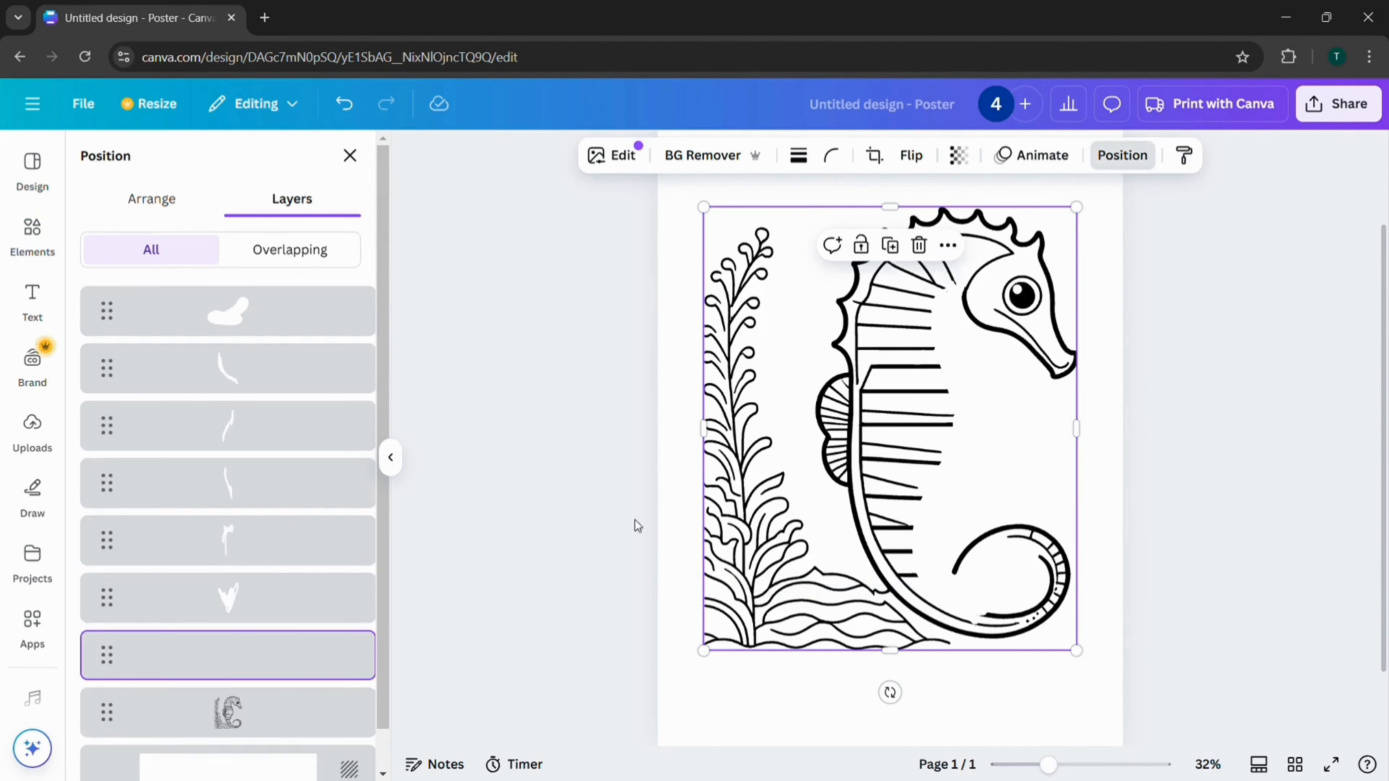
scroll(244, 600, down, 1)
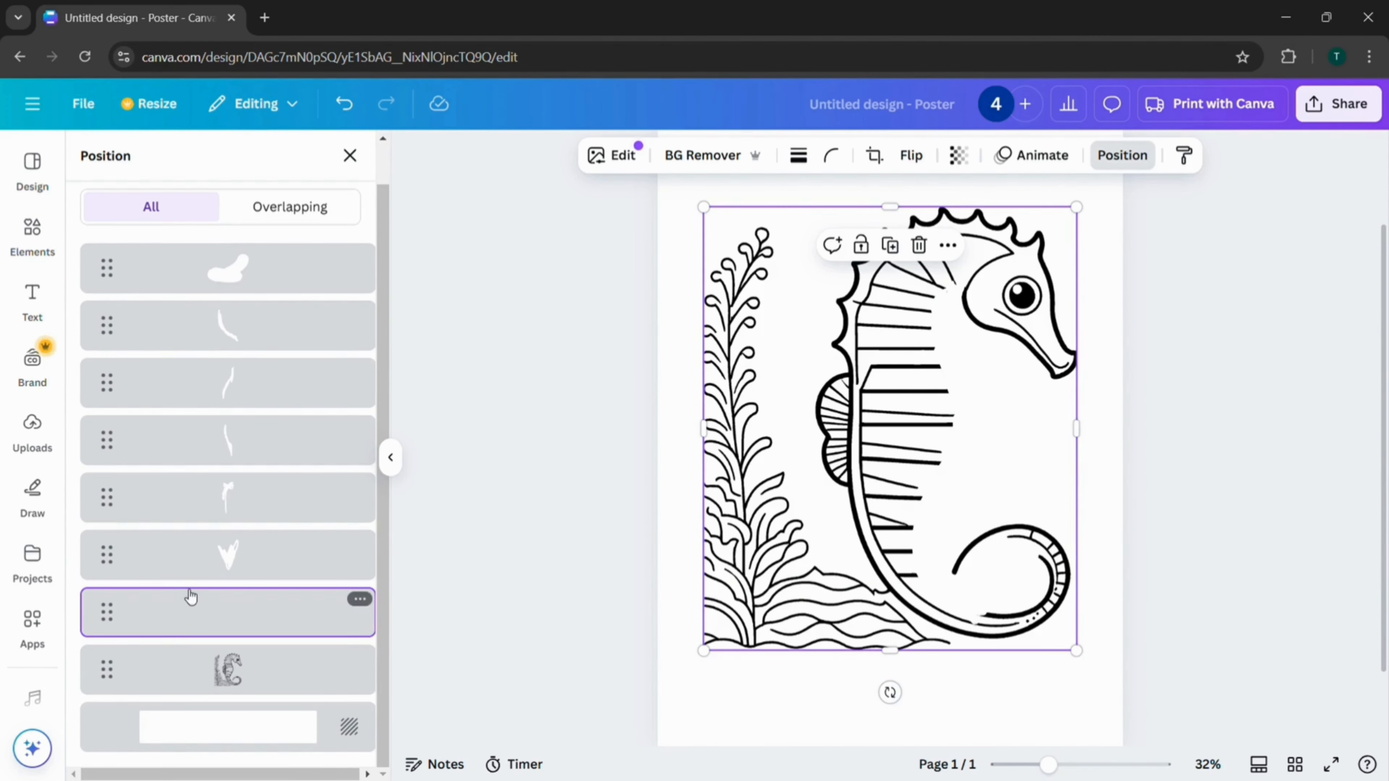
drag(191, 596, 191, 268)
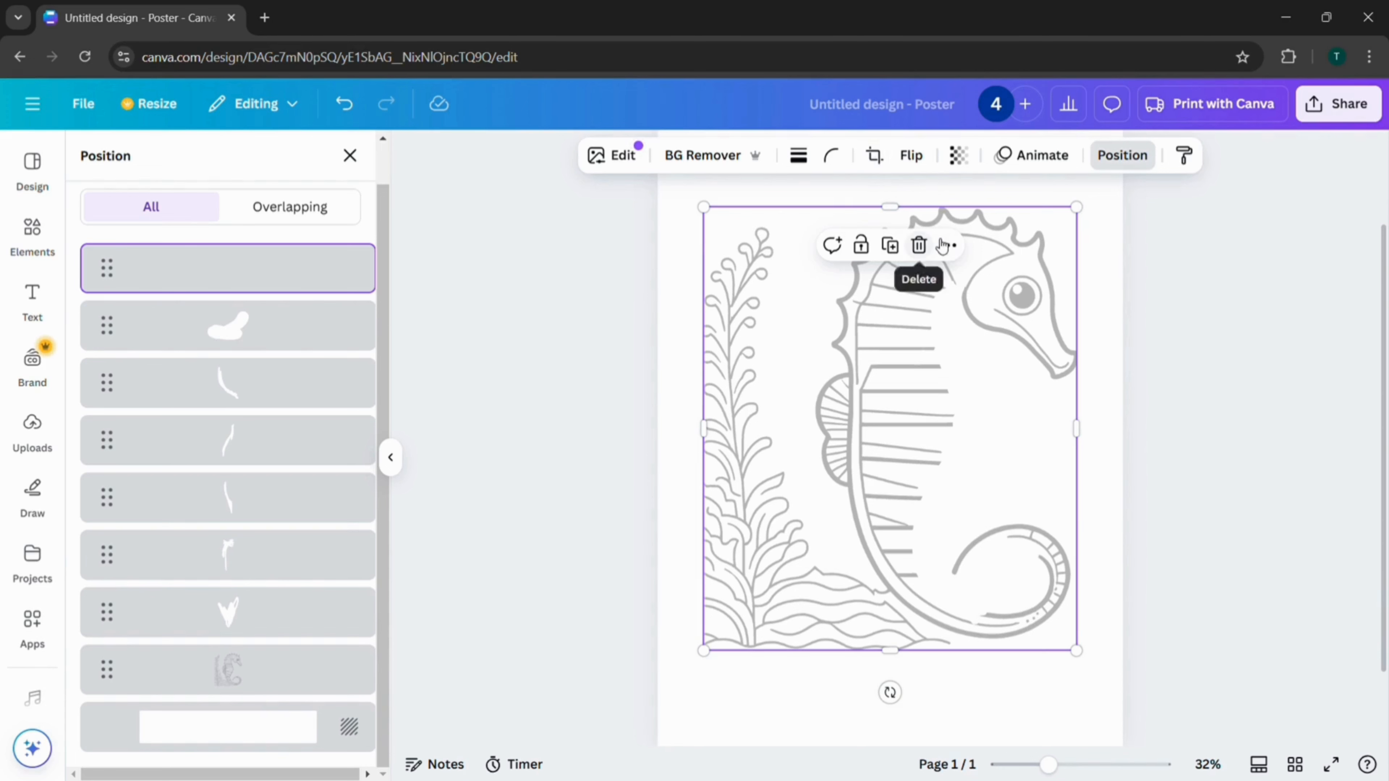
click(958, 156)
drag(941, 234, 901, 242)
Add a circle shape to the poster and fill it with the black document colour
click(29, 228)
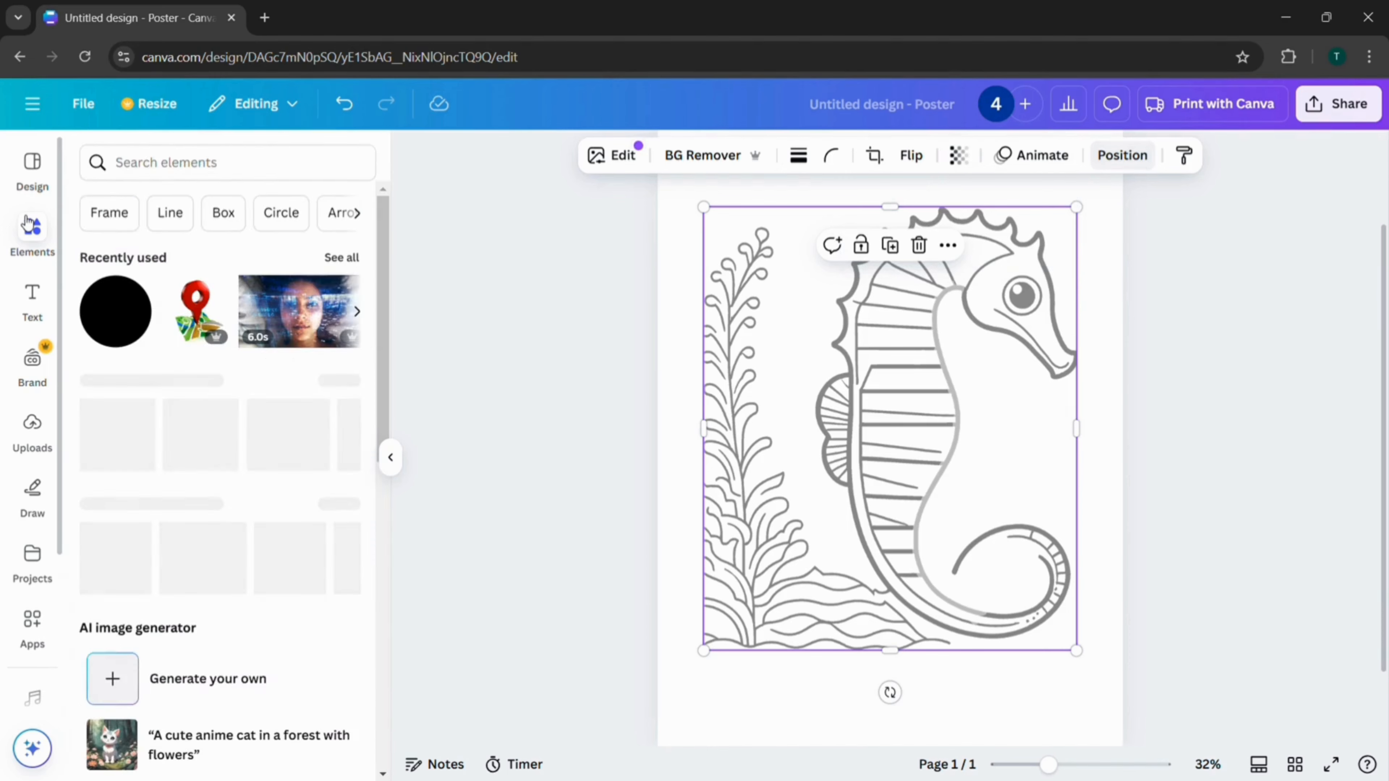
click(114, 311)
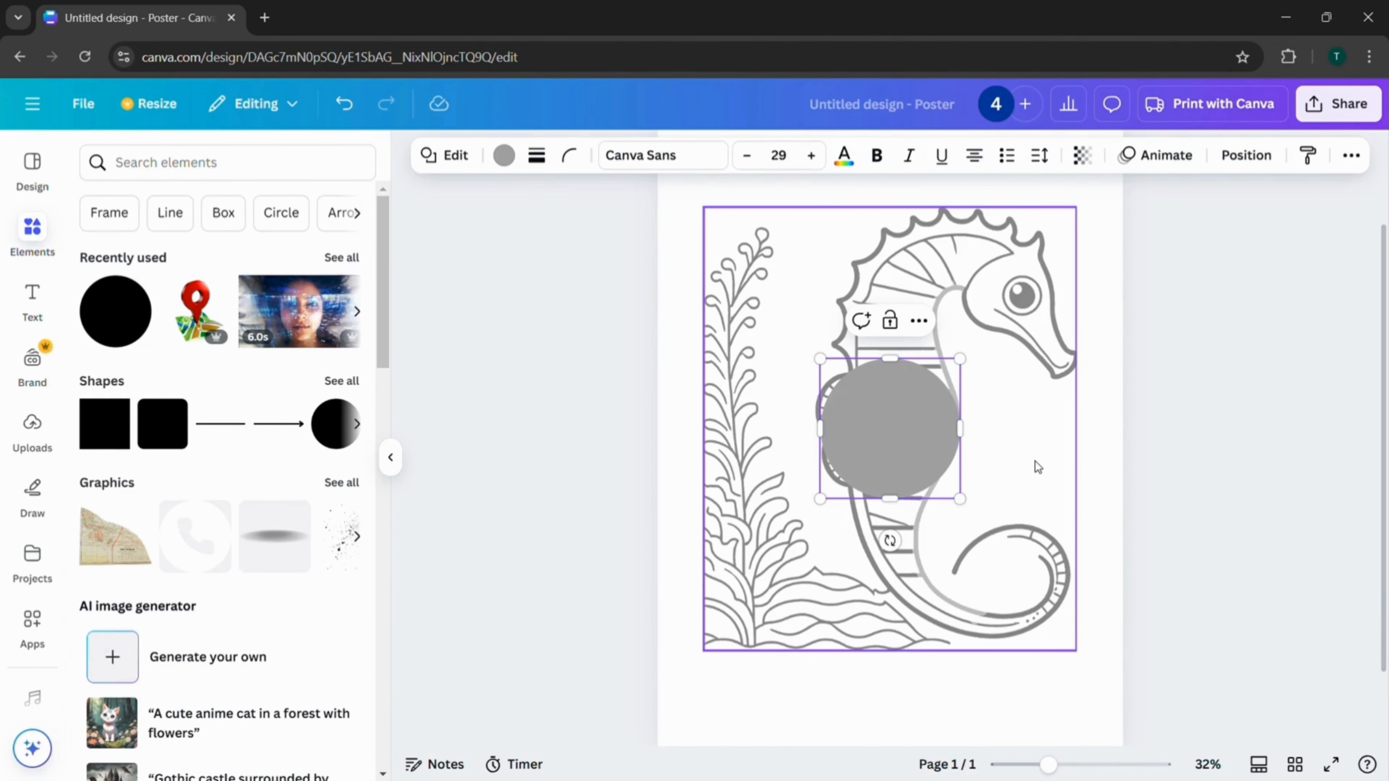
ctrl+scroll(1035, 460, up, 3)
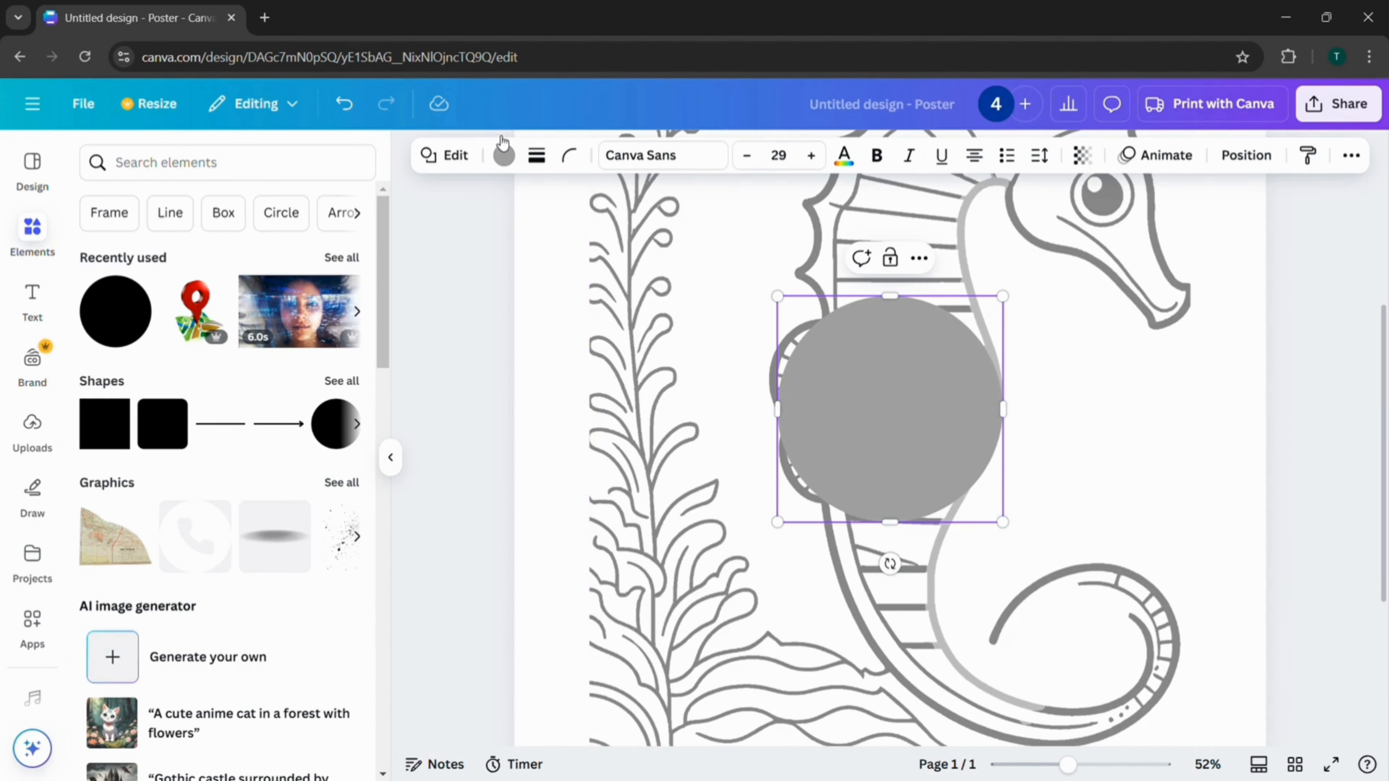
click(504, 157)
click(196, 292)
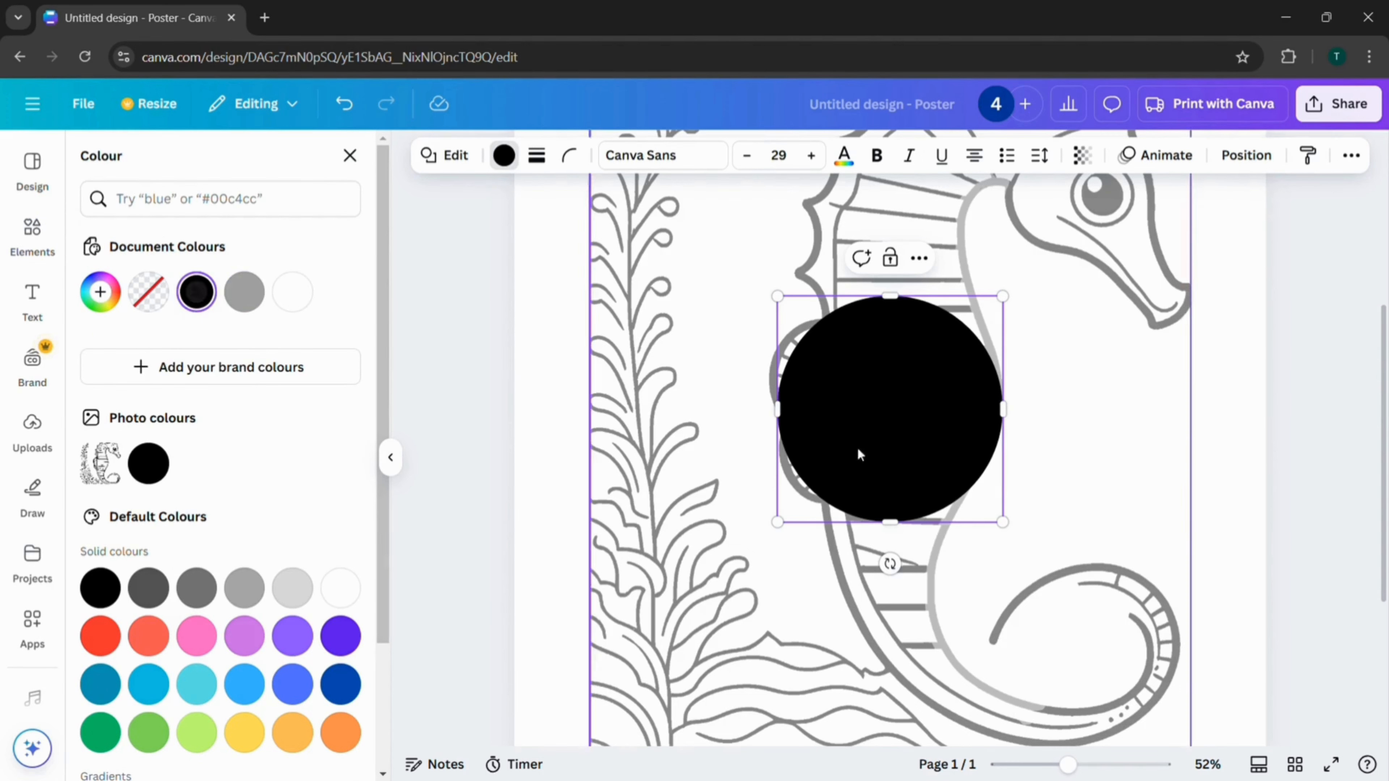
Shrink the black circle to a small dot, place it on the outline beside the seahorse's head and duplicate it along the neck
drag(785, 528, 997, 328)
scroll(1012, 336, up, 1)
scroll(1014, 337, up, 5)
click(1045, 220)
drag(1045, 535, 1015, 334)
key(ctrl+d)
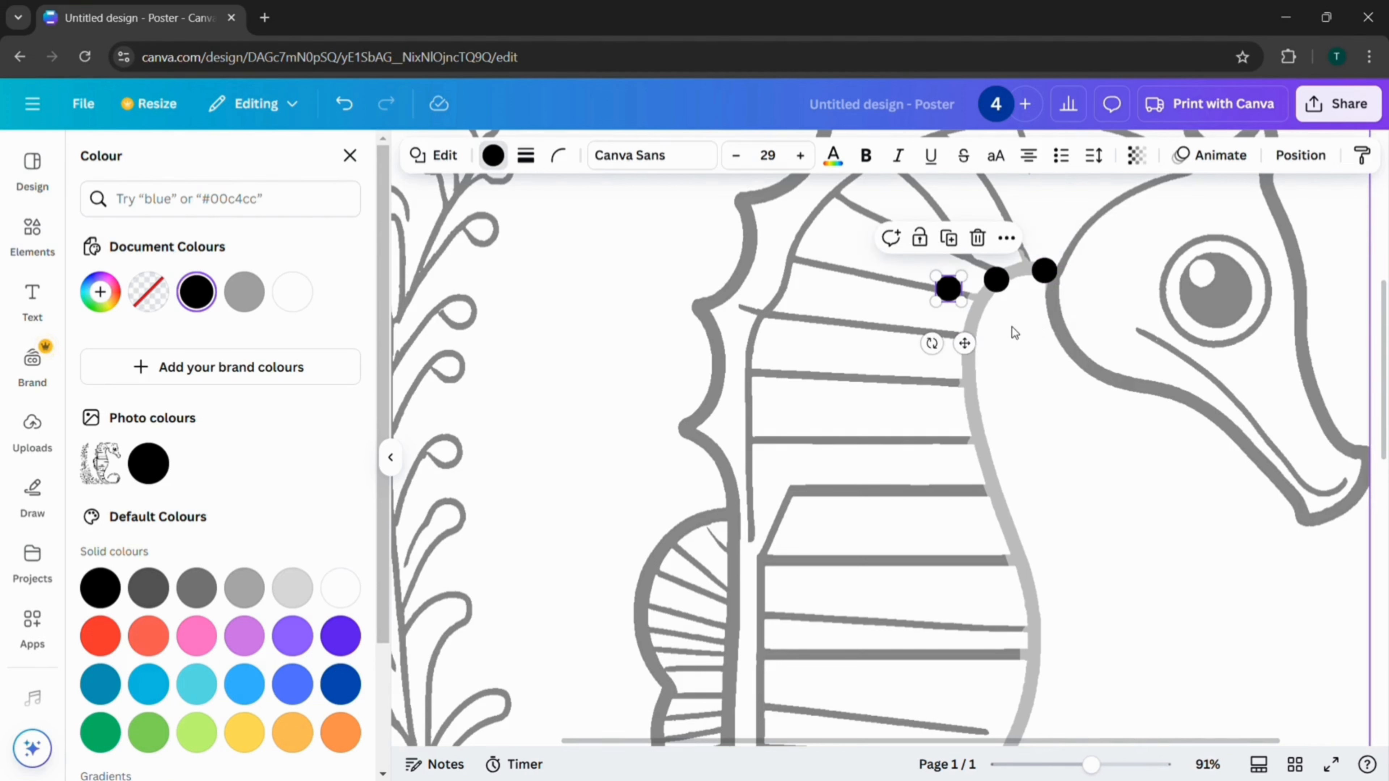
Place evenly spaced copies of the black dot along the faint outline from the seahorse's chest to its mid-belly
click(32, 236)
scroll(1033, 621, down, 5)
mouse_move(1034, 406)
mouse_down()
mouse_move(1076, 484)
mouse_move(1050, 424)
mouse_up()
key(ctrl+d)
drag(1069, 508, 1034, 529)
key(ctrl+d)
drag(1015, 637, 986, 616)
key(ctrl+d)
scroll(939, 545, down, 2)
drag(941, 495, 949, 509)
Continue duplicating the black dot along the lower belly outline, ending where the hidden line meets the tail
key(ctrl+d)
drag(910, 601, 944, 588)
key(ctrl+d)
drag(936, 669, 962, 666)
scroll(962, 667, down, 3)
key(ctrl+d)
drag(983, 600, 1015, 582)
key(ctrl+d)
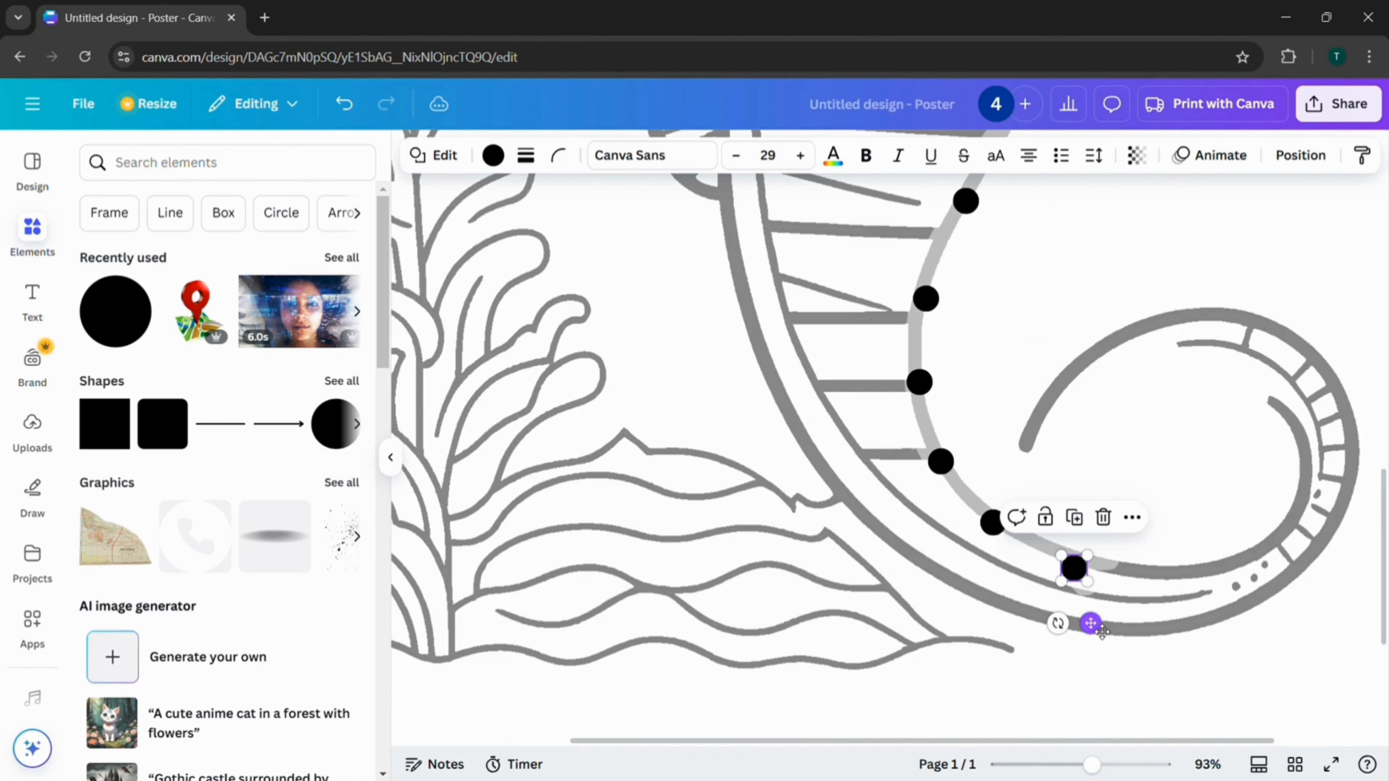
drag(1096, 632, 1132, 628)
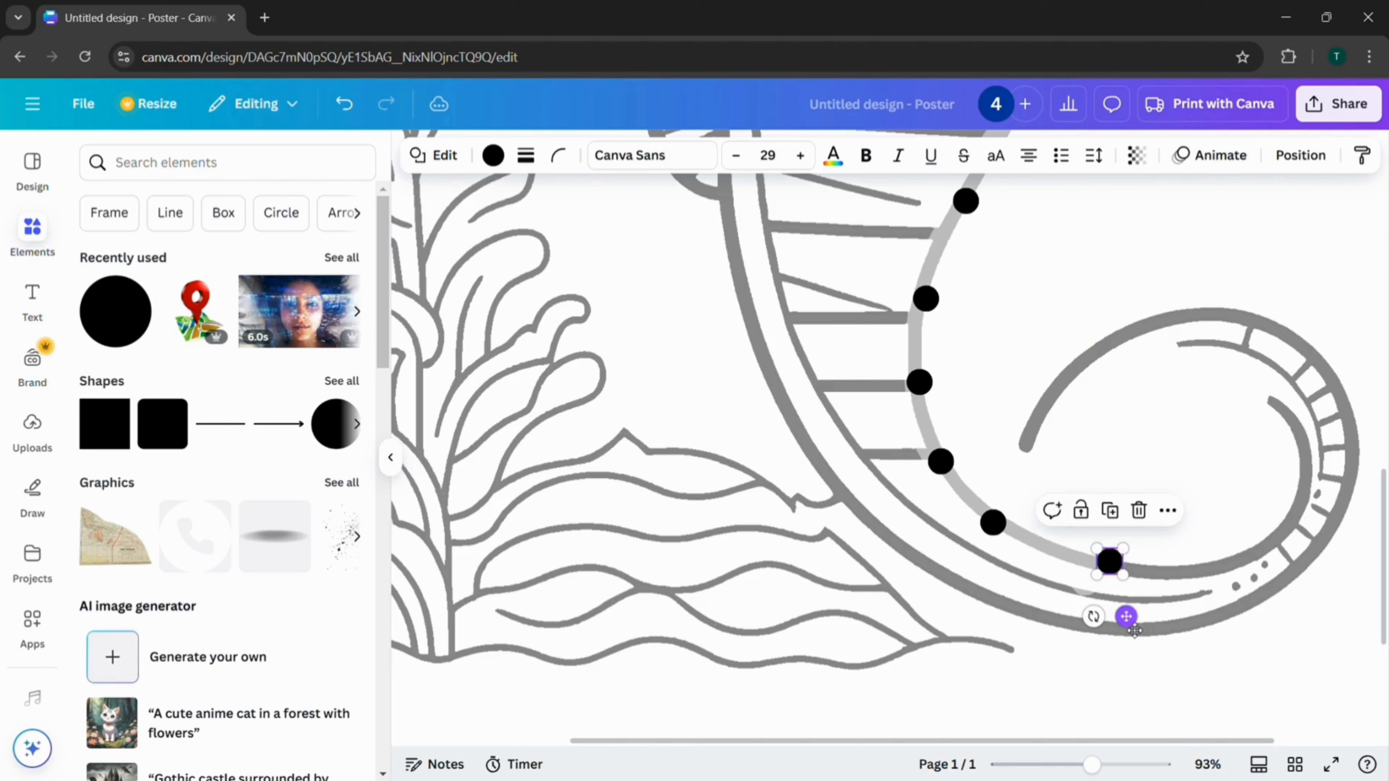
Delete the semi-transparent seahorse copy that served as the tracing guide for the dots
scroll(1130, 629, down, 4)
scroll(1130, 630, up, 4)
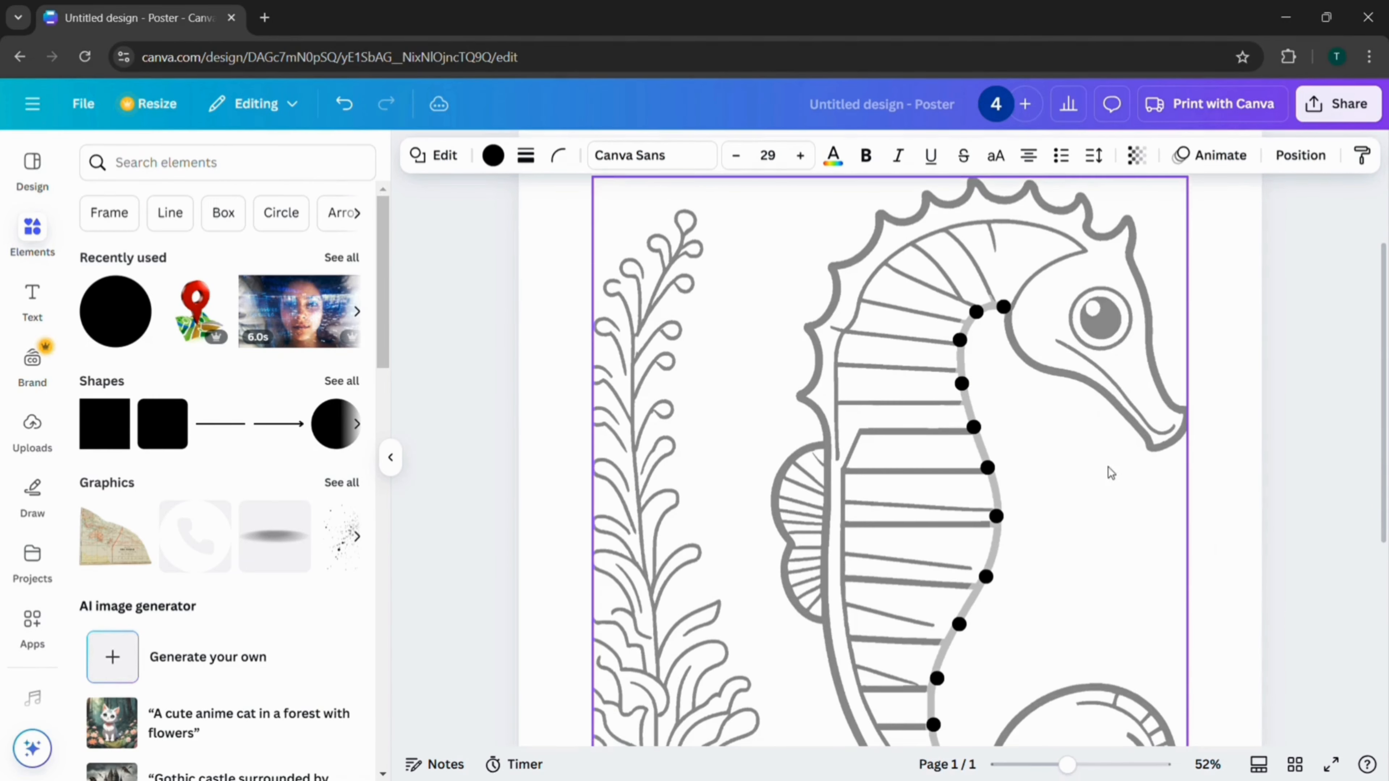
click(1116, 380)
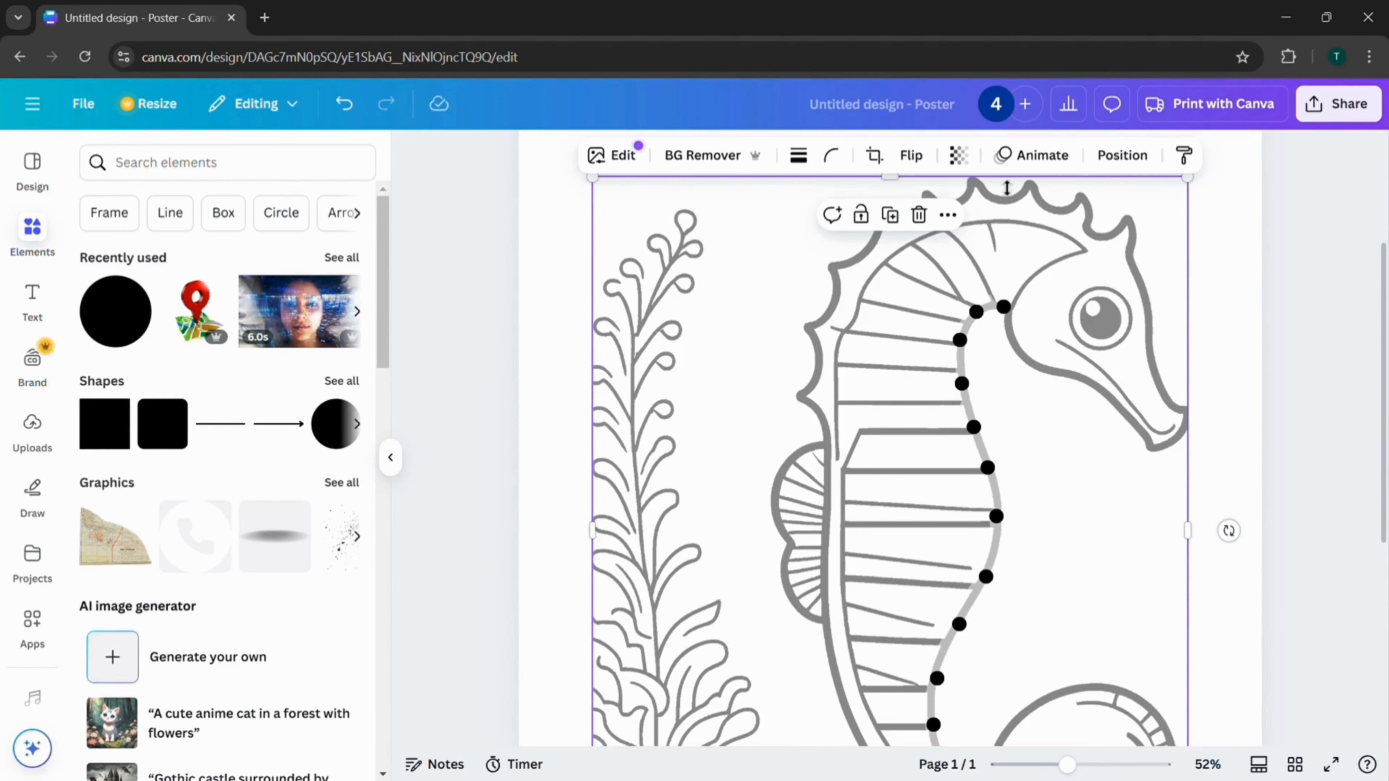
click(958, 157)
key(Delete)
Select the remaining seahorse image and show the list of all layers on the page
click(1020, 402)
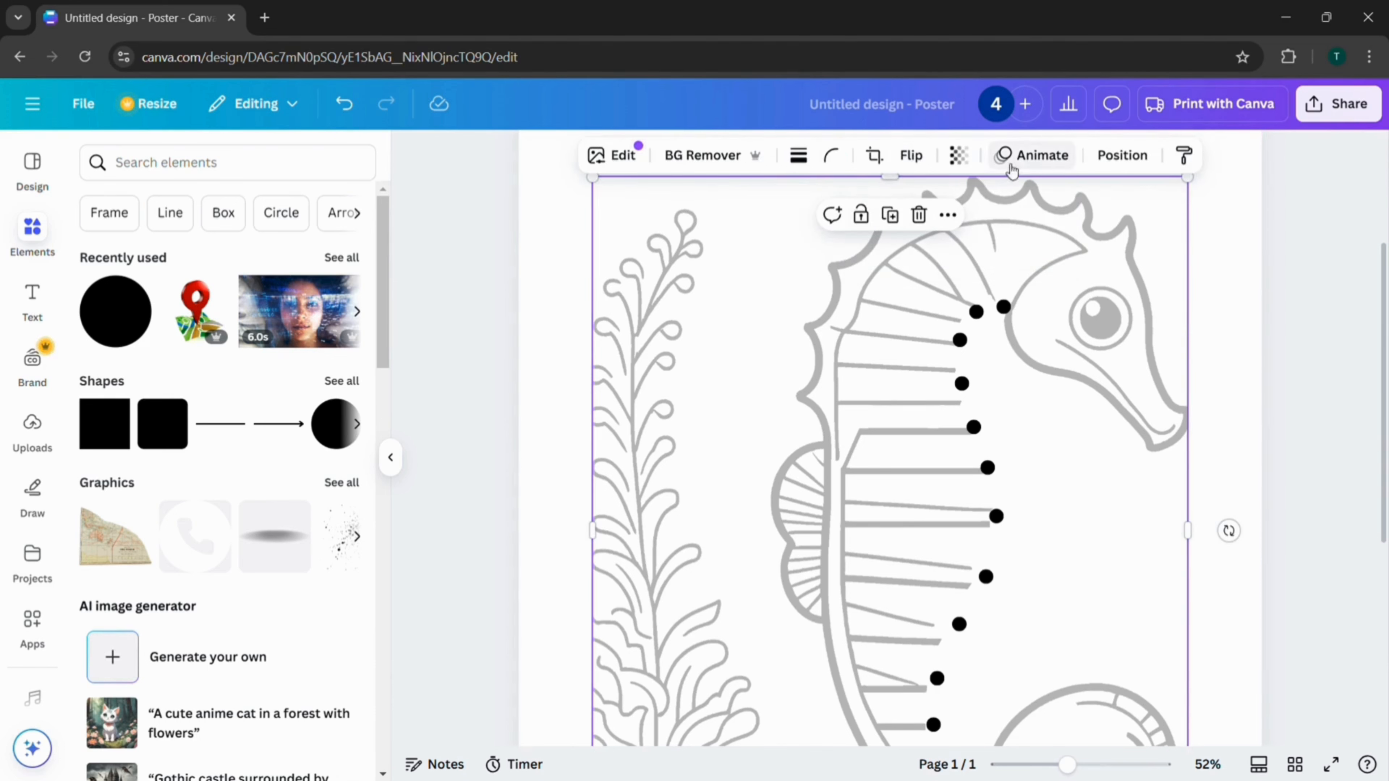
click(947, 217)
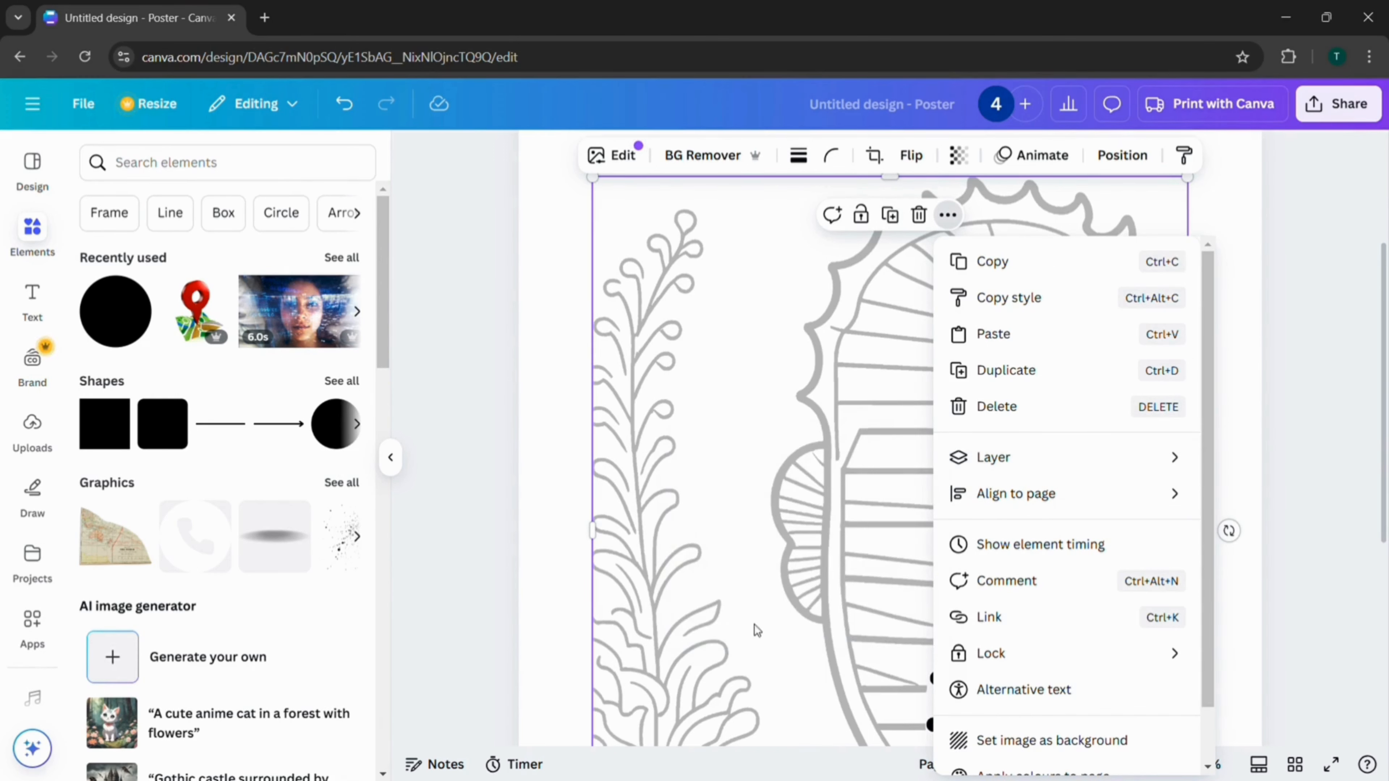
mouse_move(992, 473)
click(767, 618)
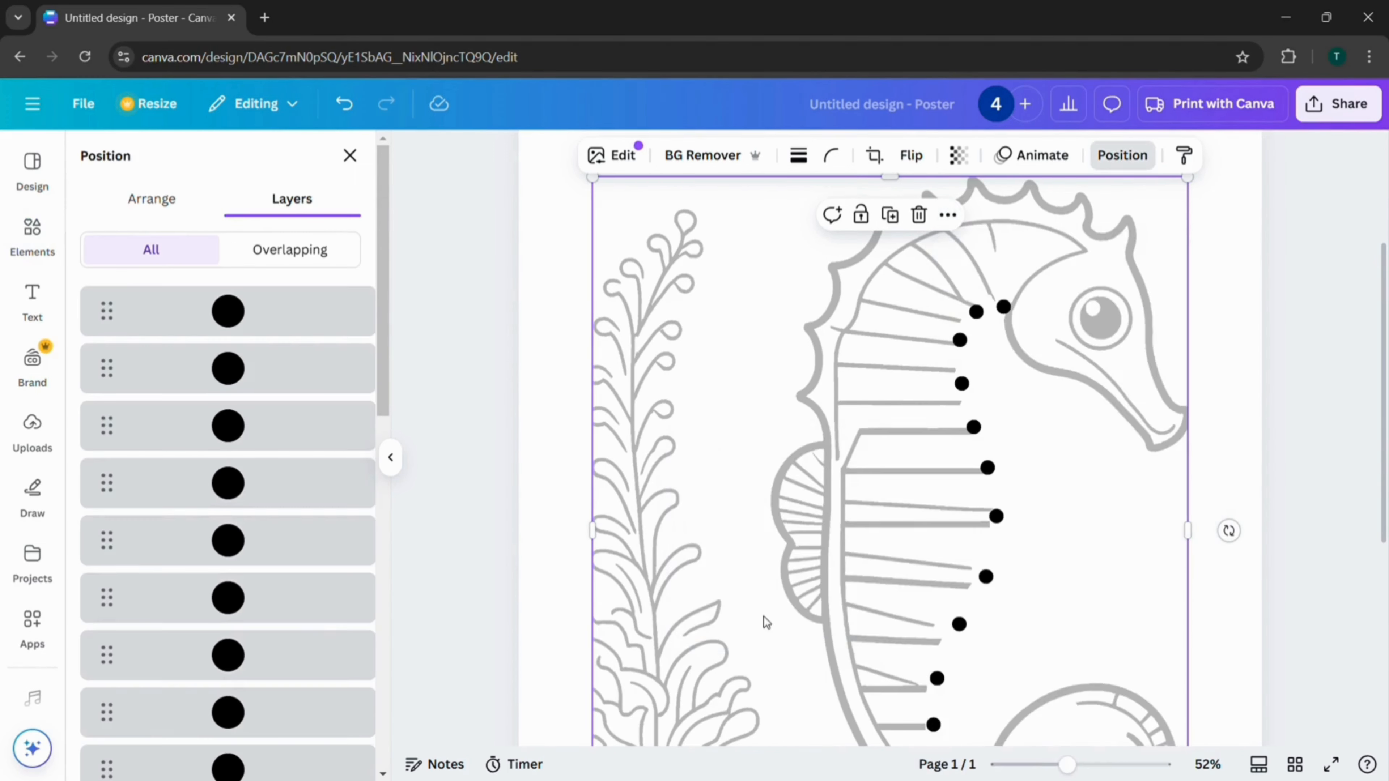
scroll(764, 617, down, 3)
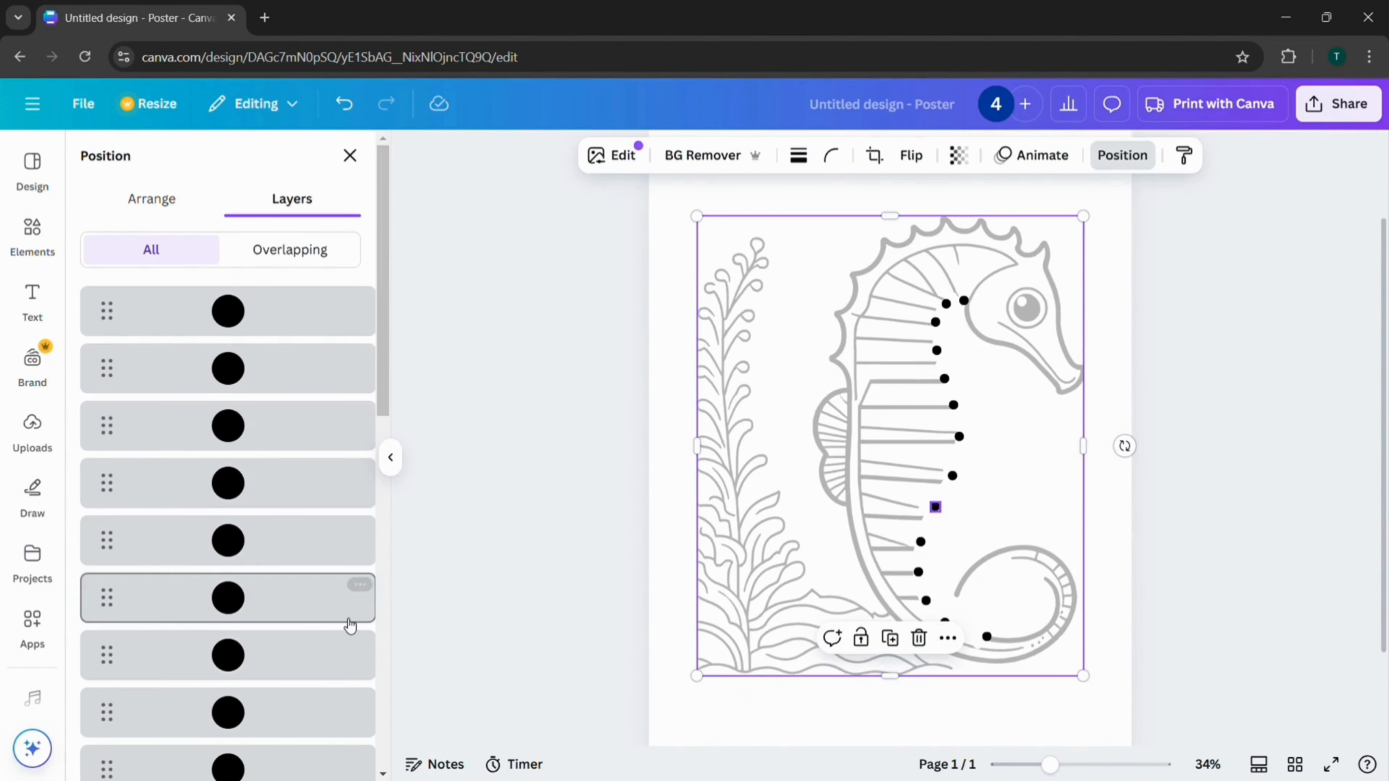